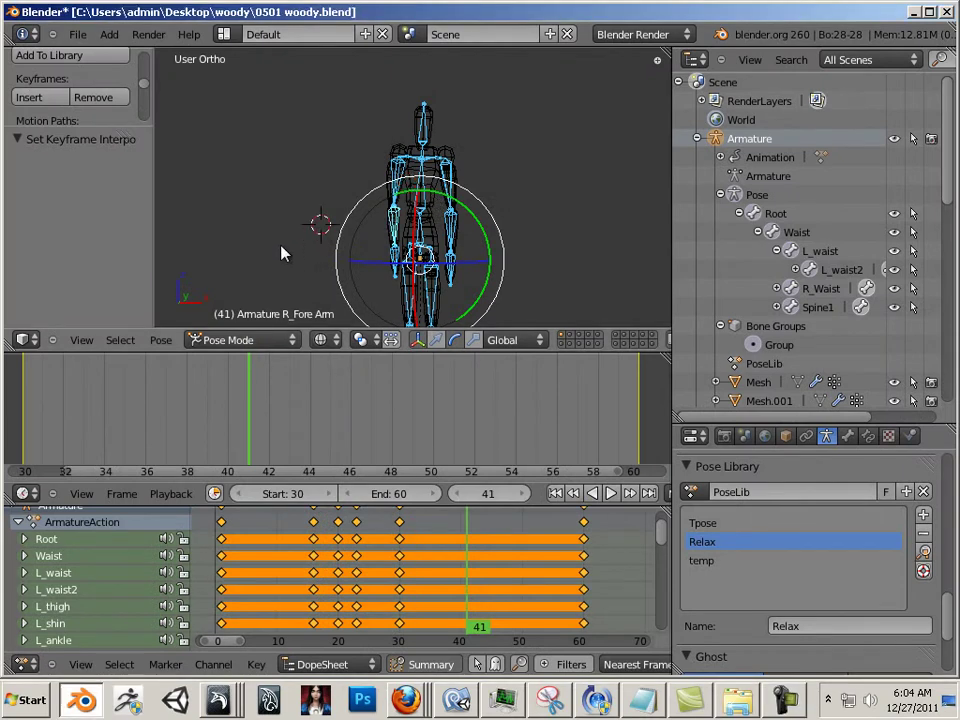
Scrub the timeline to frame 46 and orbit to a front view of the mannequin armature
middle_drag(210, 250, 340, 252)
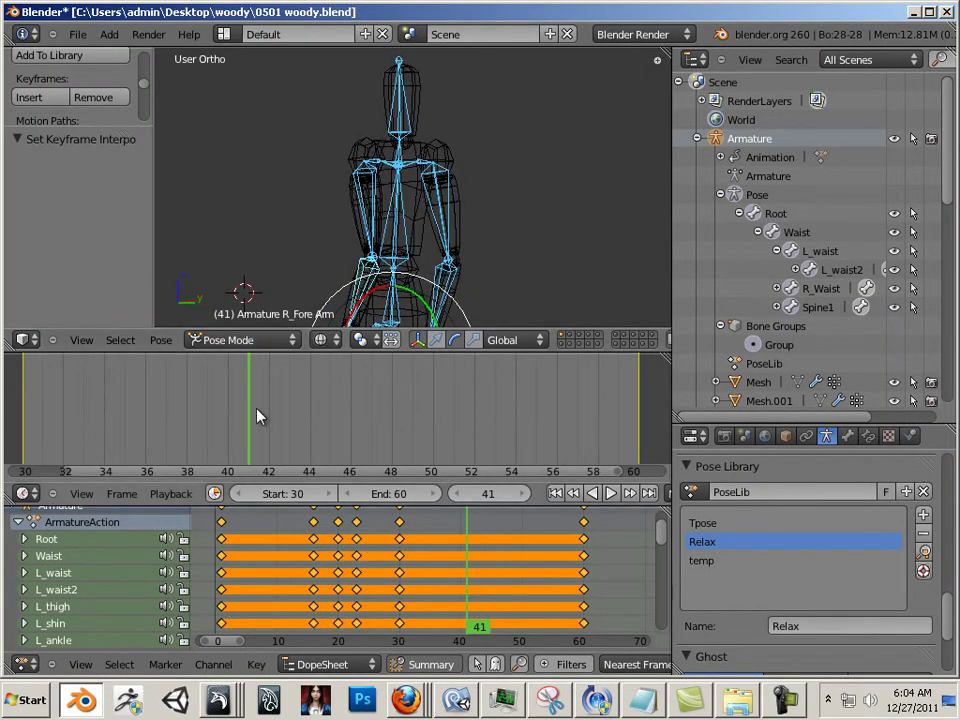
drag(257, 418, 439, 553)
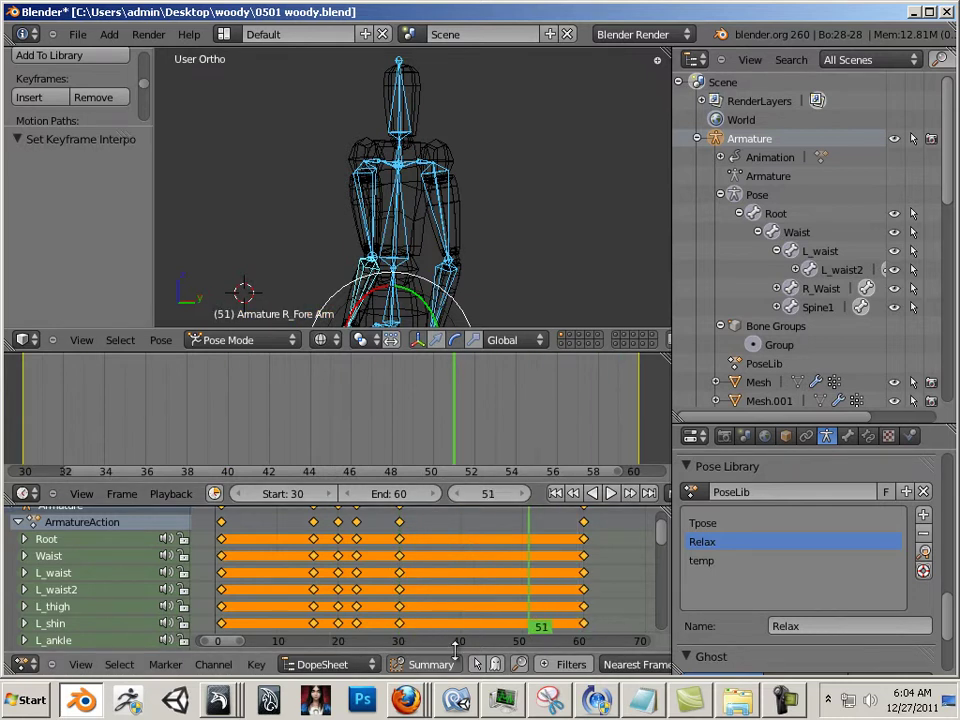
drag(465, 421, 356, 450)
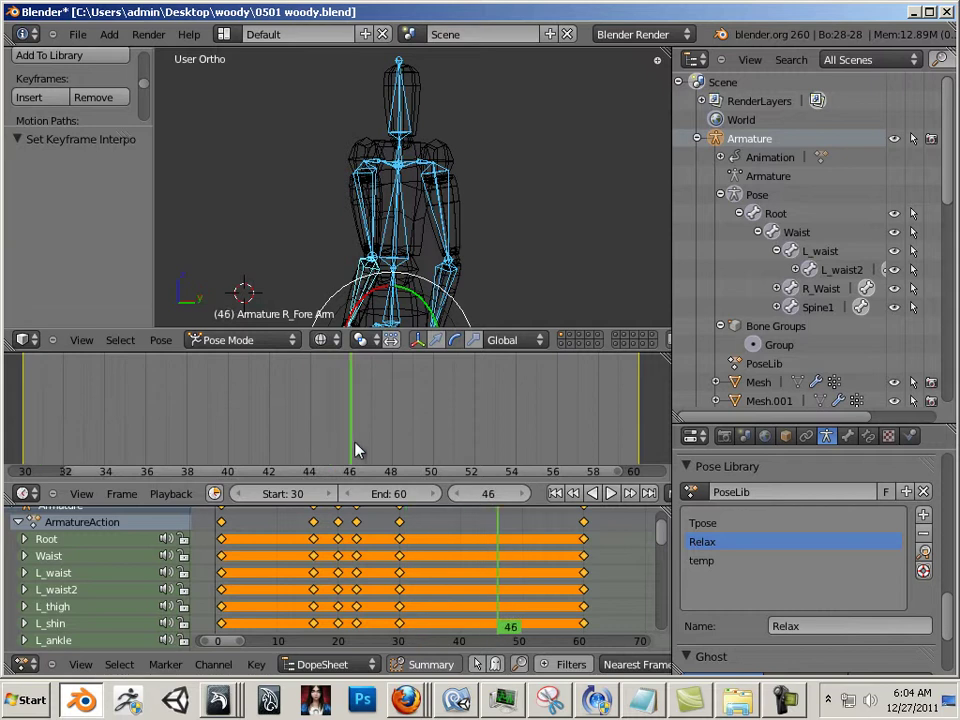
middle_drag(268, 242, 368, 253)
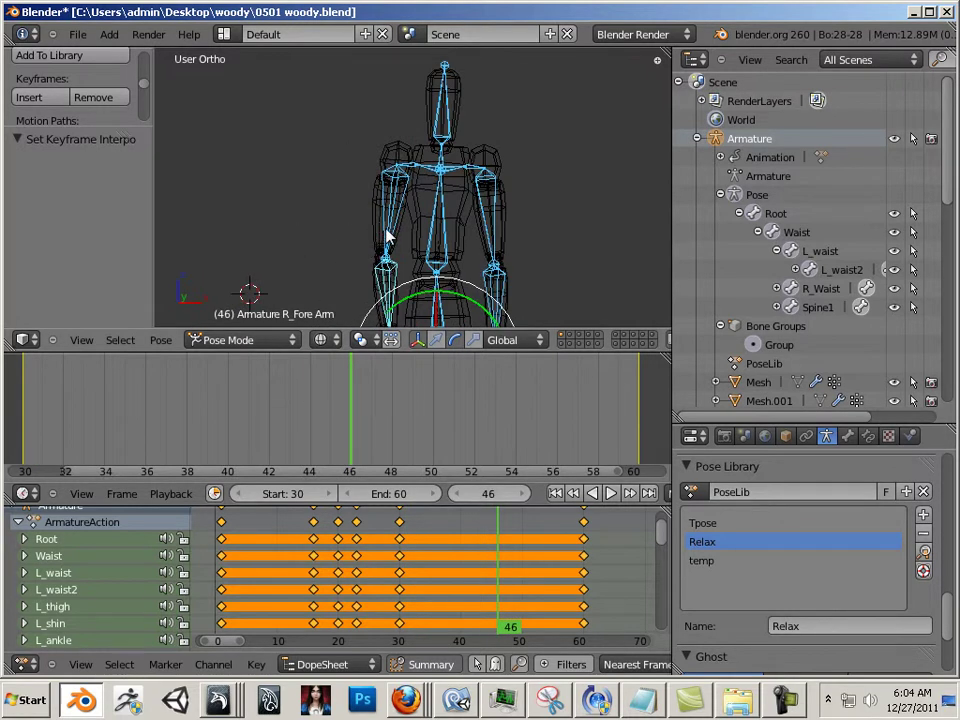
Raise the R_upper arm2 bone out to the side with X- and Z-constrained rotations
right_click(396, 218)
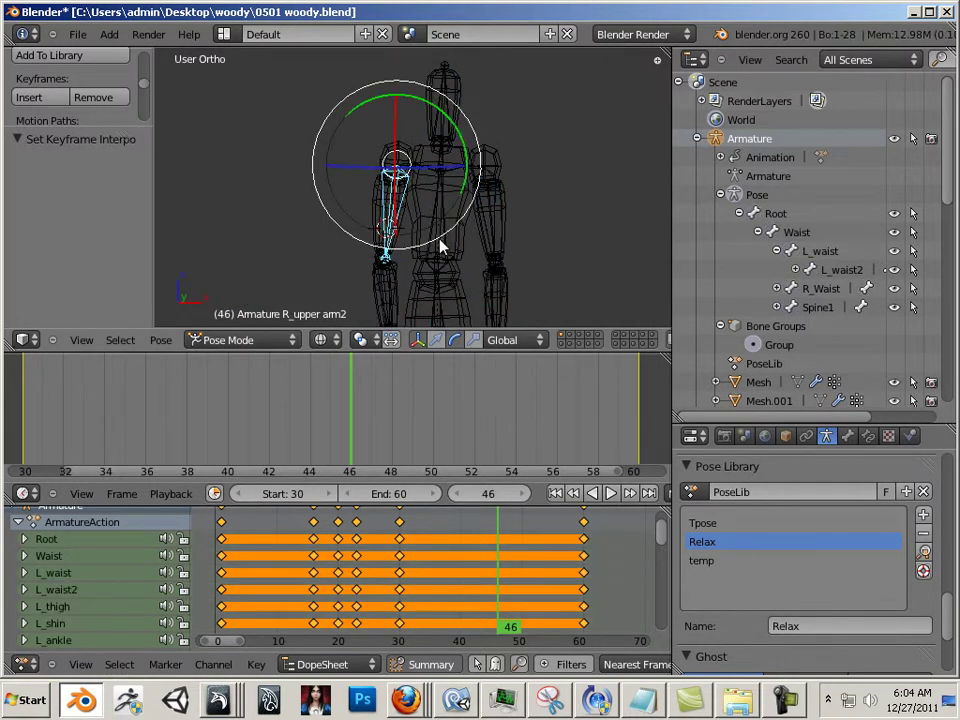
drag(478, 192, 450, 236)
key(r)
key(x)
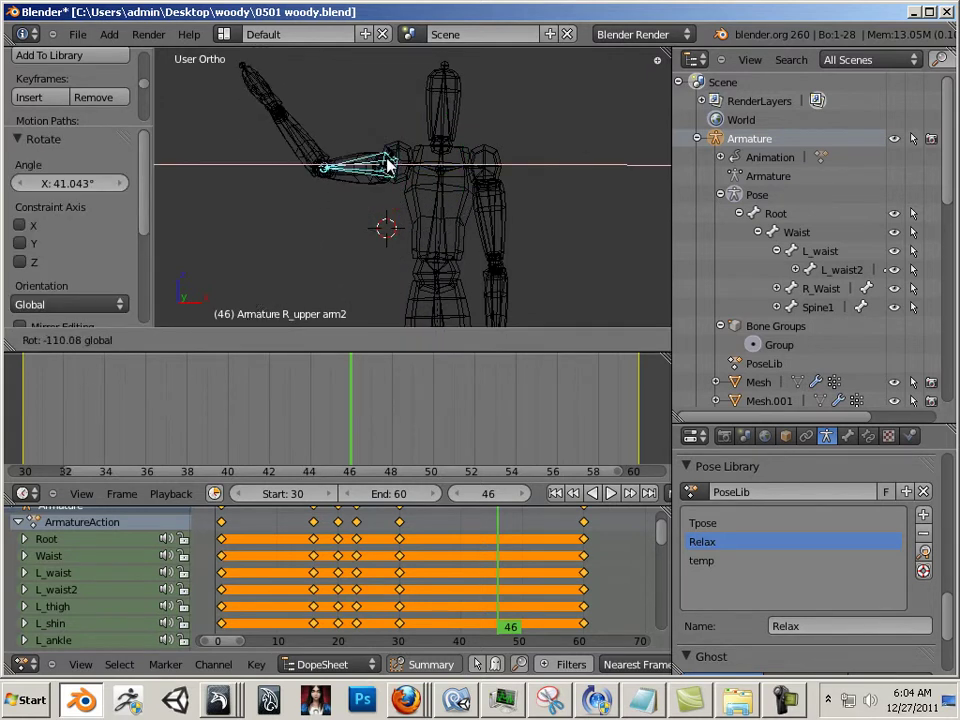
click(392, 166)
key(r)
key(z)
click(400, 165)
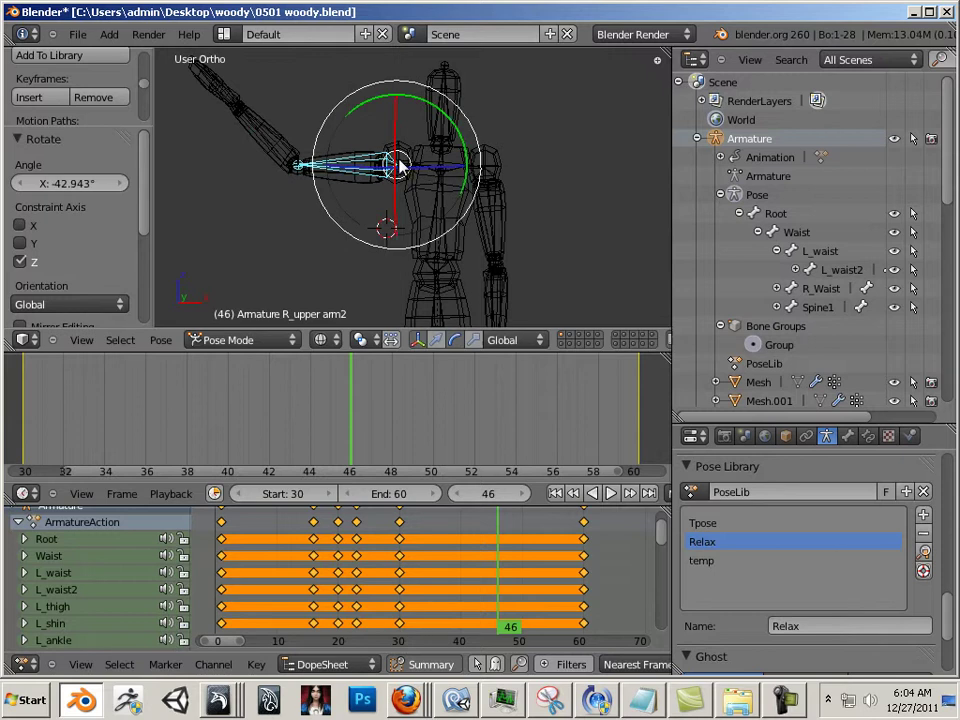
Bend the R_Fore Arm bone upward through several rotations
right_click(283, 137)
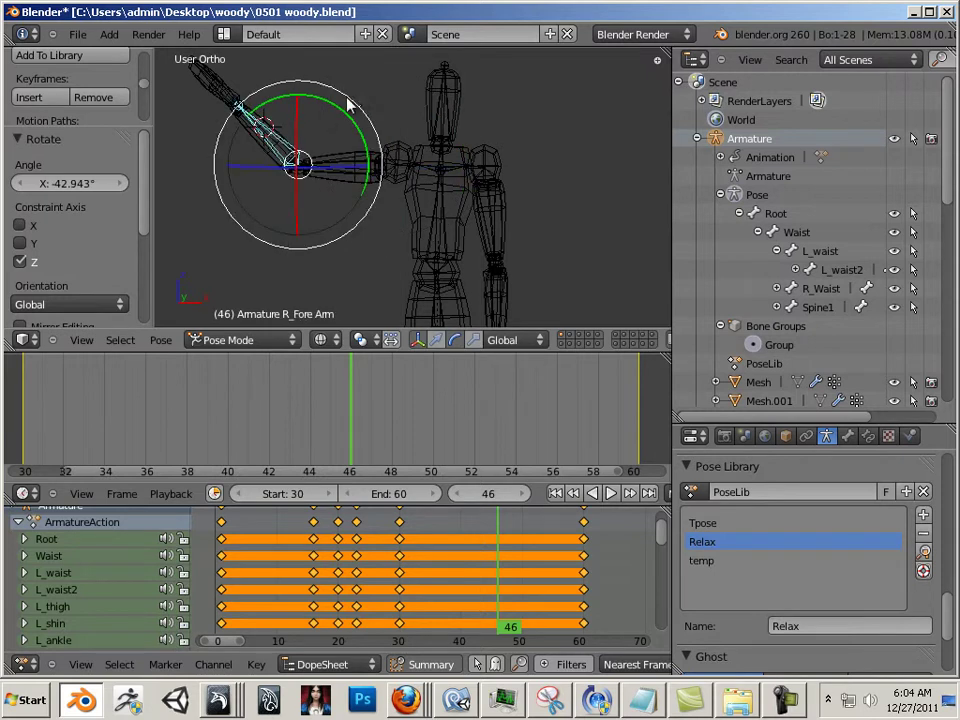
key(r)
click(388, 137)
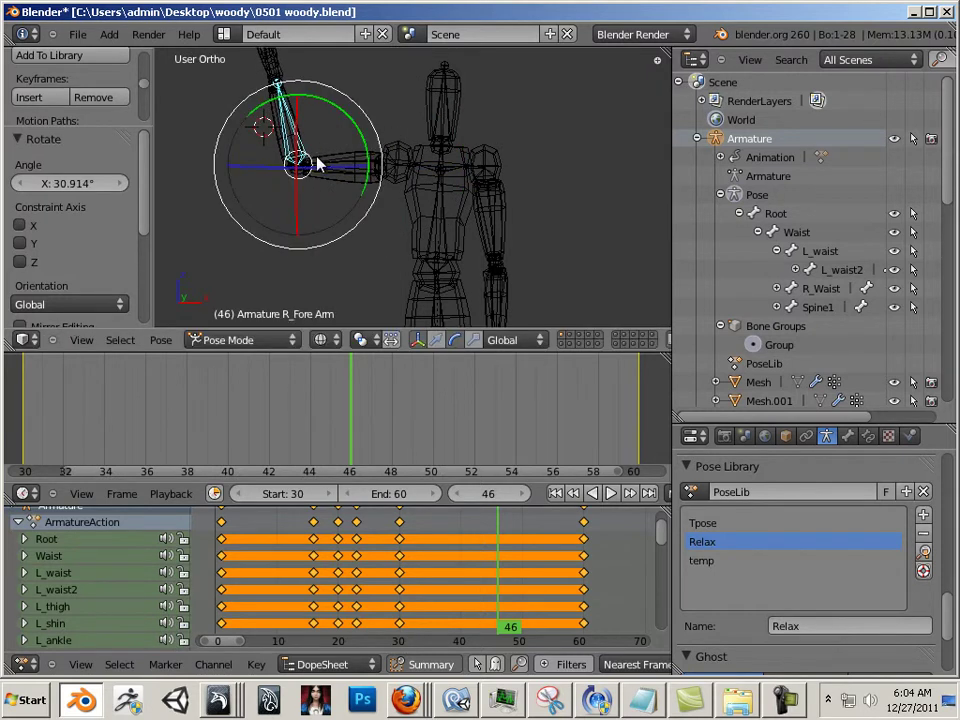
key(r)
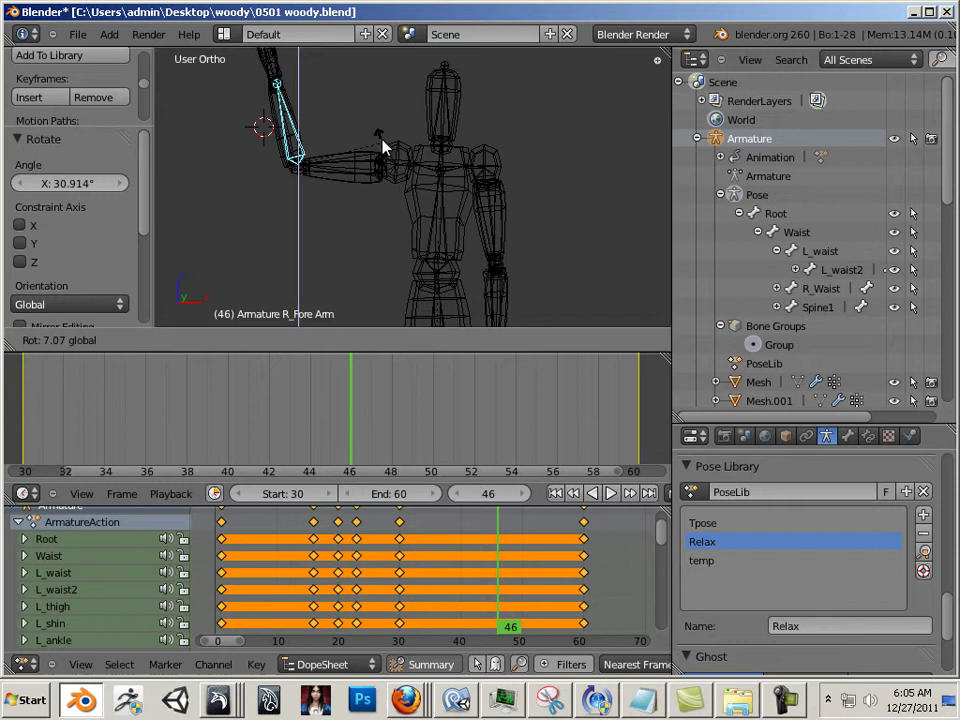
click(622, 213)
key(r)
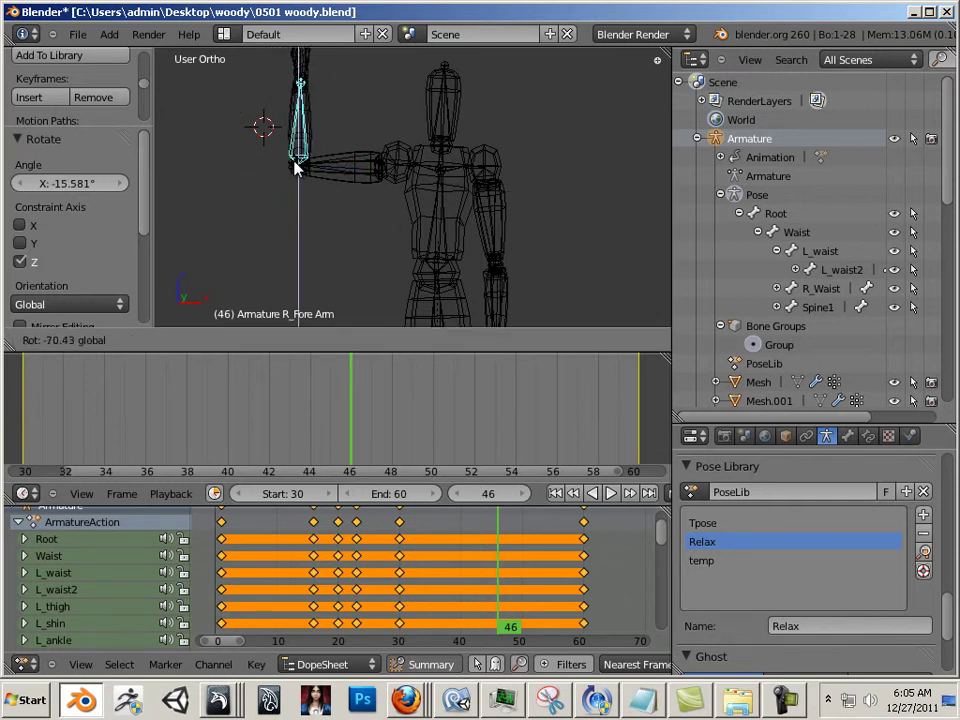
click(276, 167)
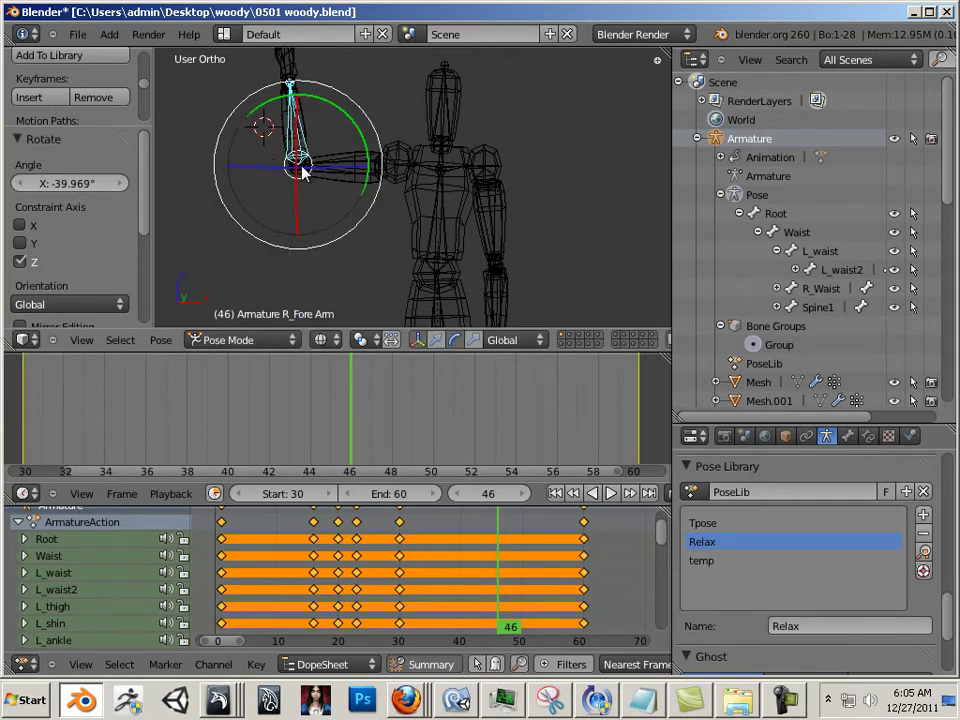
middle_drag(296, 171, 378, 238)
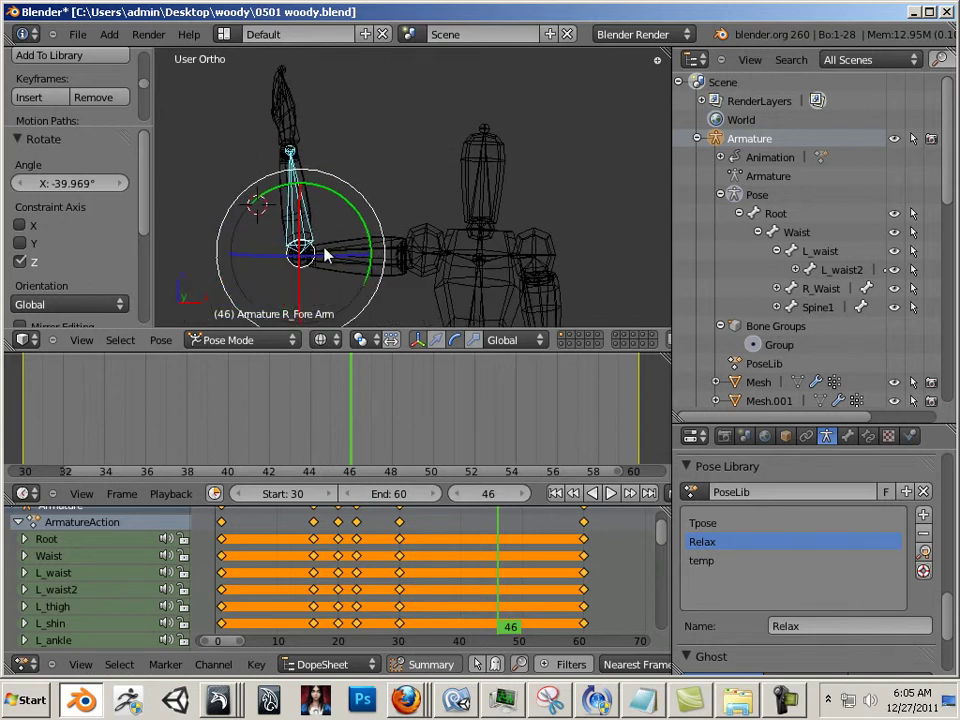
Refine the forearm angle while checking the arm from different sides
key(r)
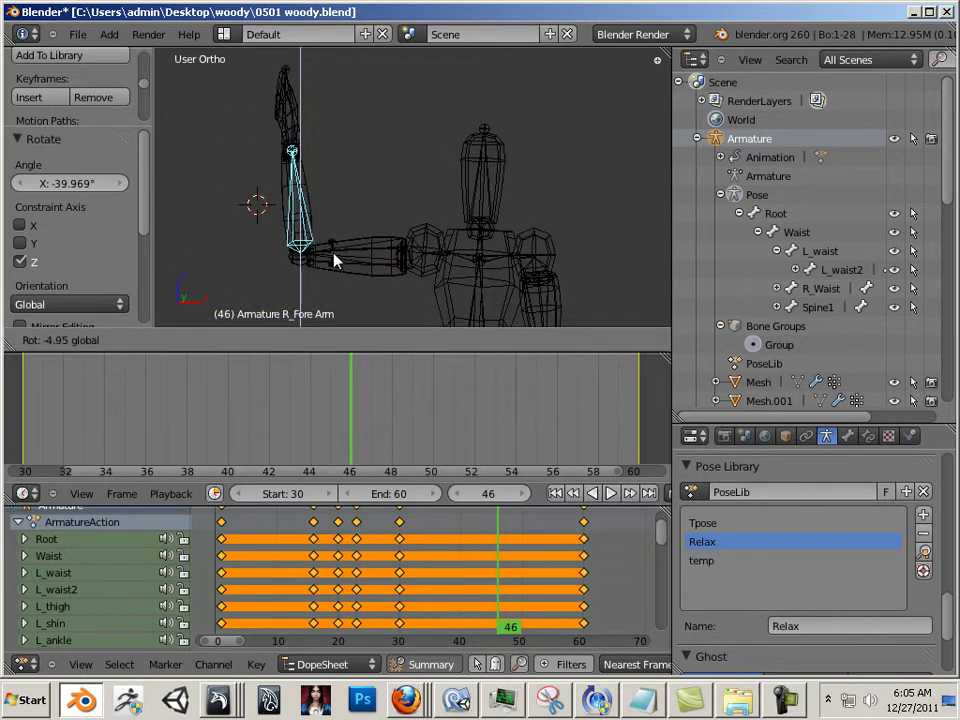
click(333, 256)
middle_drag(369, 178, 413, 271)
key(r)
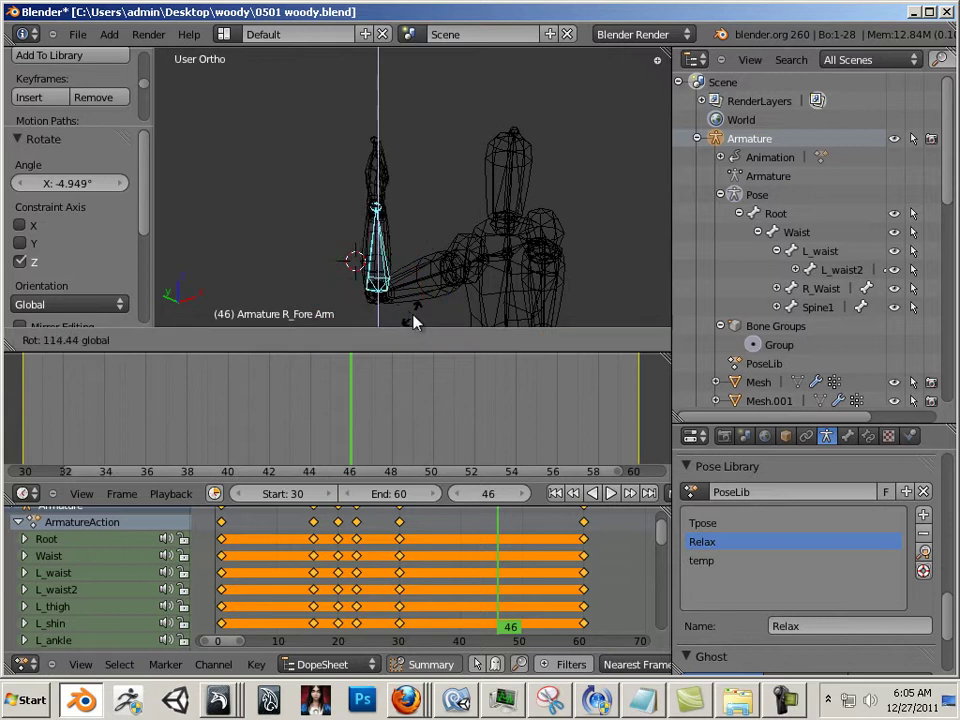
click(405, 298)
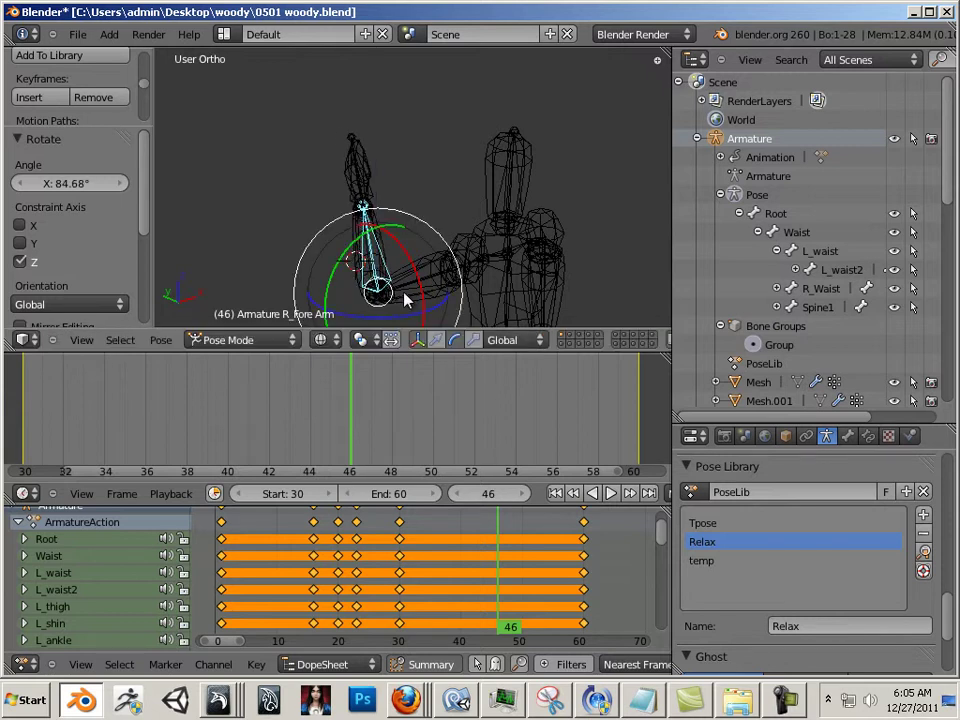
middle_drag(405, 298, 396, 219)
key(r)
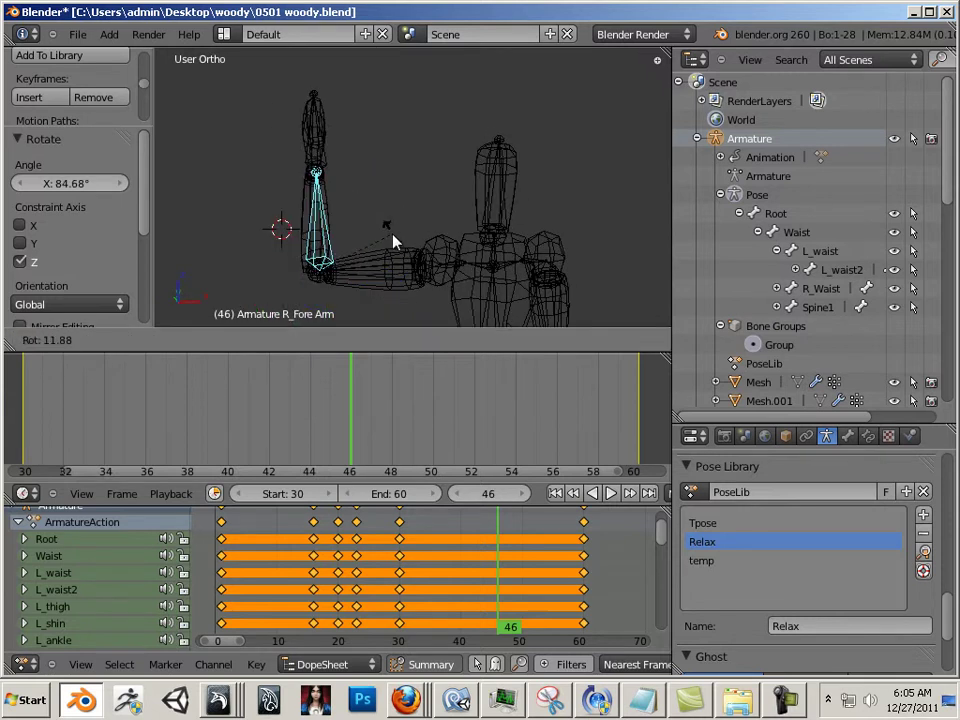
click(435, 251)
middle_drag(435, 251, 398, 248)
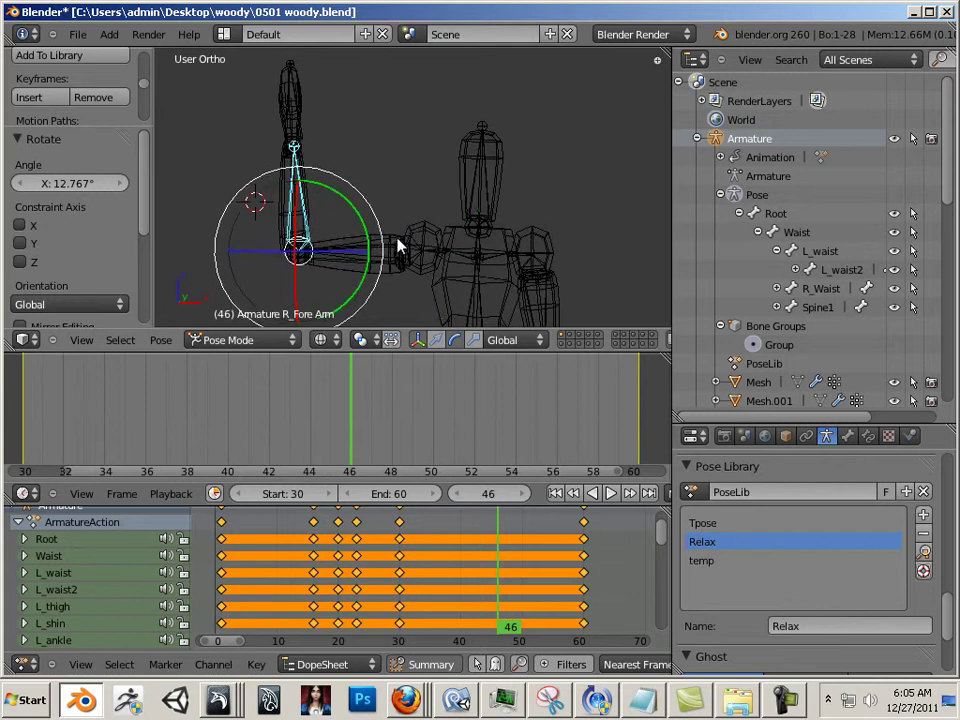
Readjust the right upper arm's rotation, including one X-constrained turn
right_click(403, 250)
key(r)
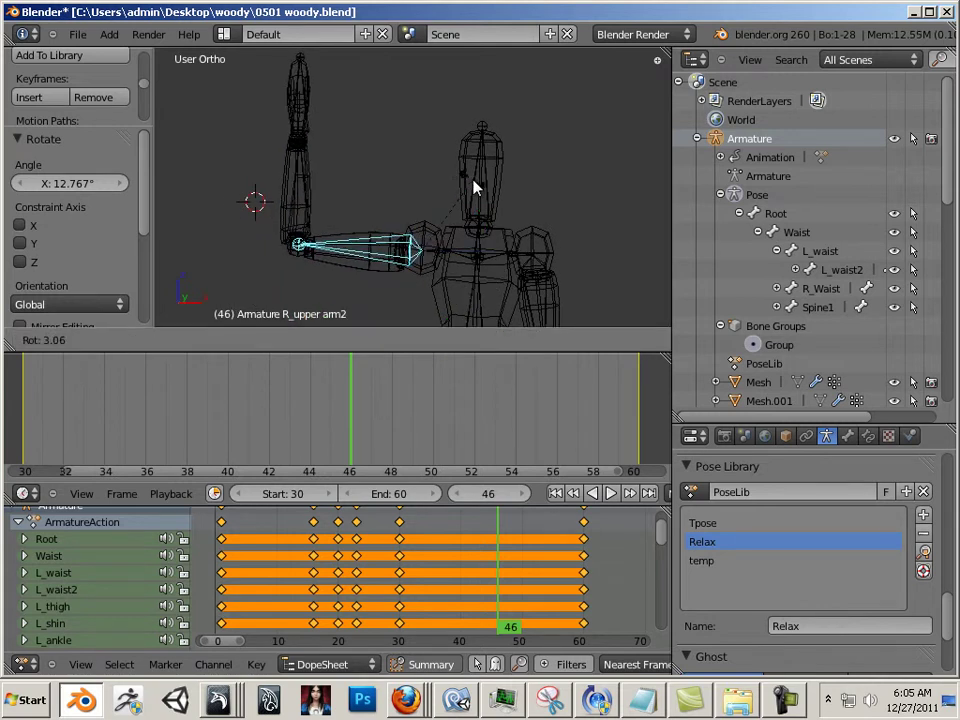
click(475, 187)
middle_drag(401, 199, 435, 205)
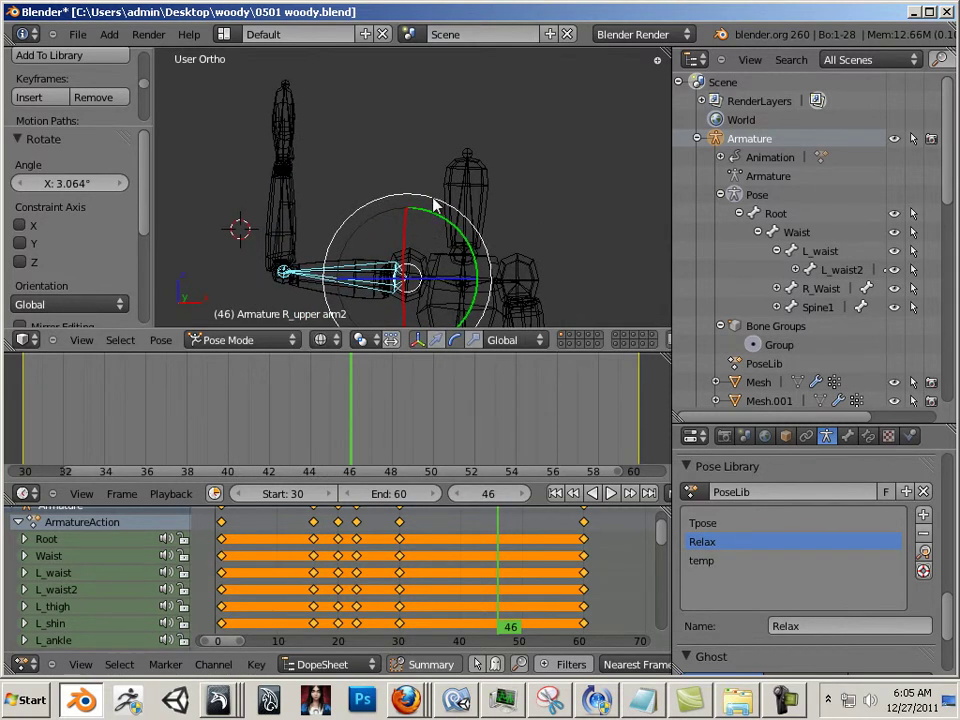
key(r)
click(529, 251)
middle_drag(529, 251, 418, 153)
key(r)
key(x)
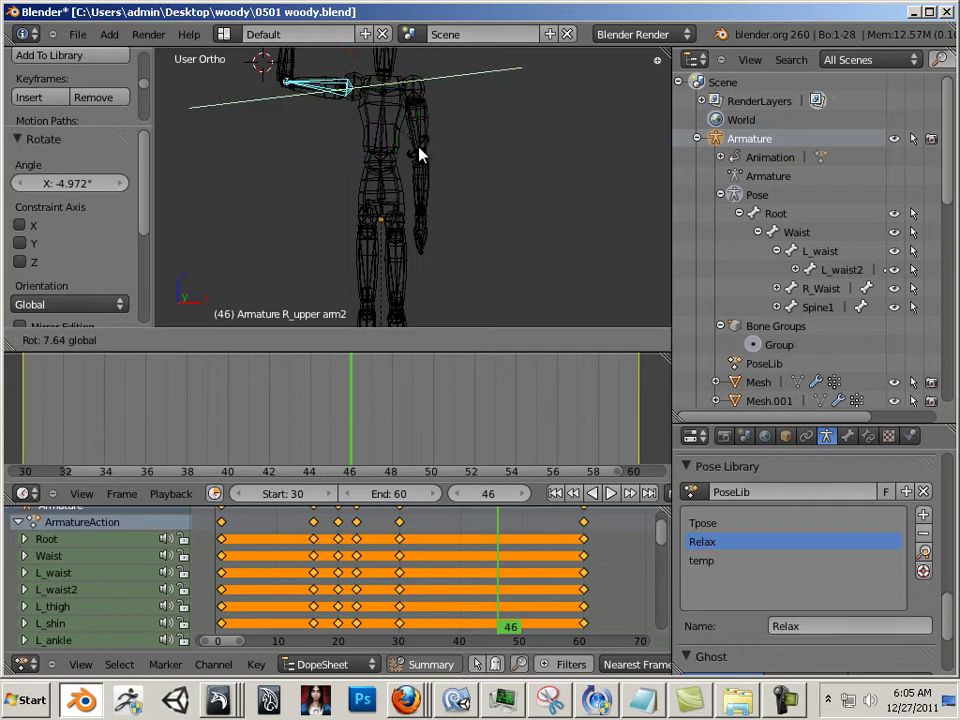
click(435, 186)
key(r)
click(492, 195)
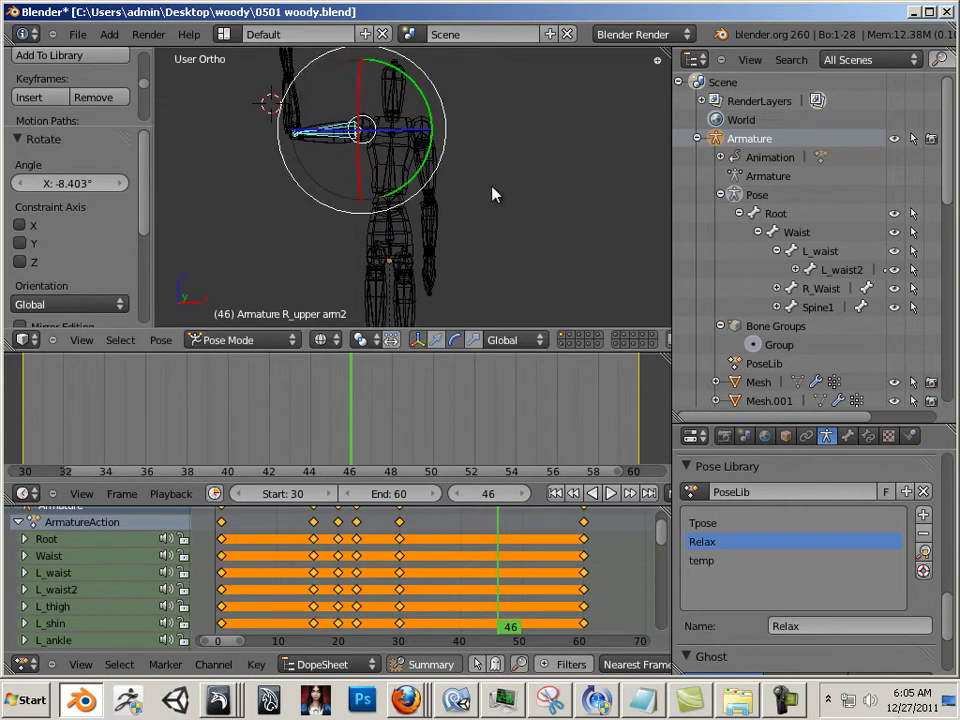
middle_drag(492, 195, 320, 167)
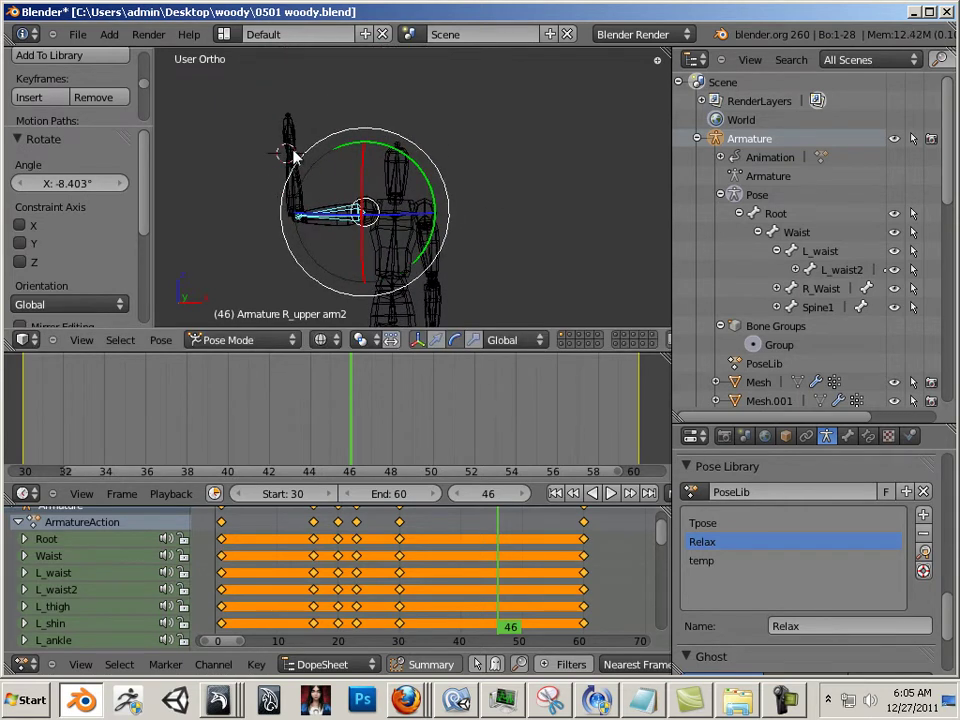
Fine-tune the right forearm angle to finish the wave-ready pose
right_click(294, 170)
right_click(305, 200)
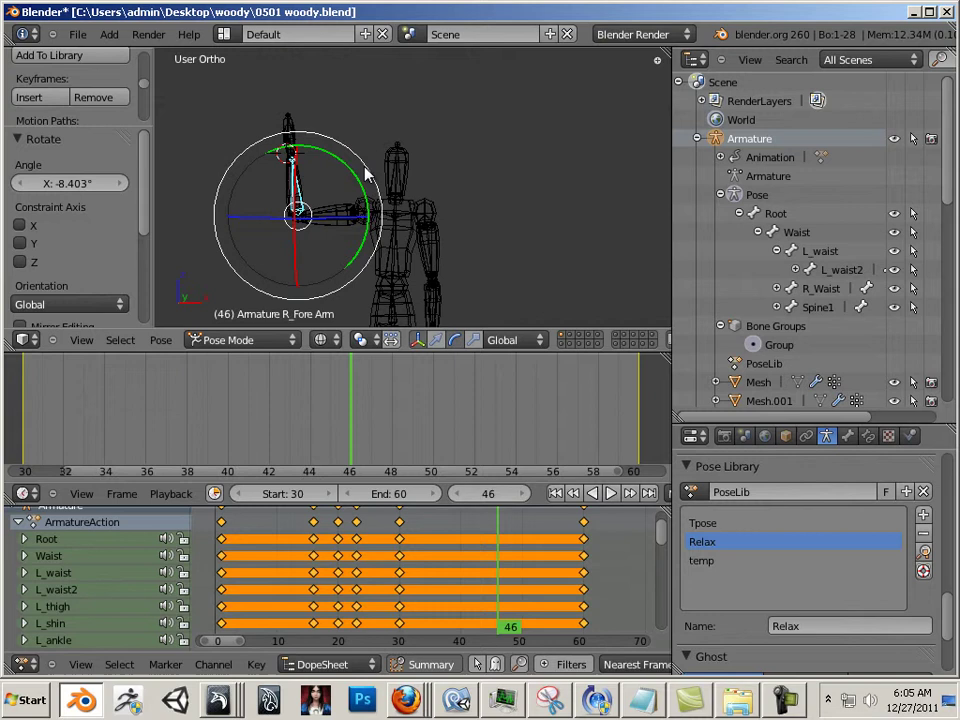
key(r)
click(369, 184)
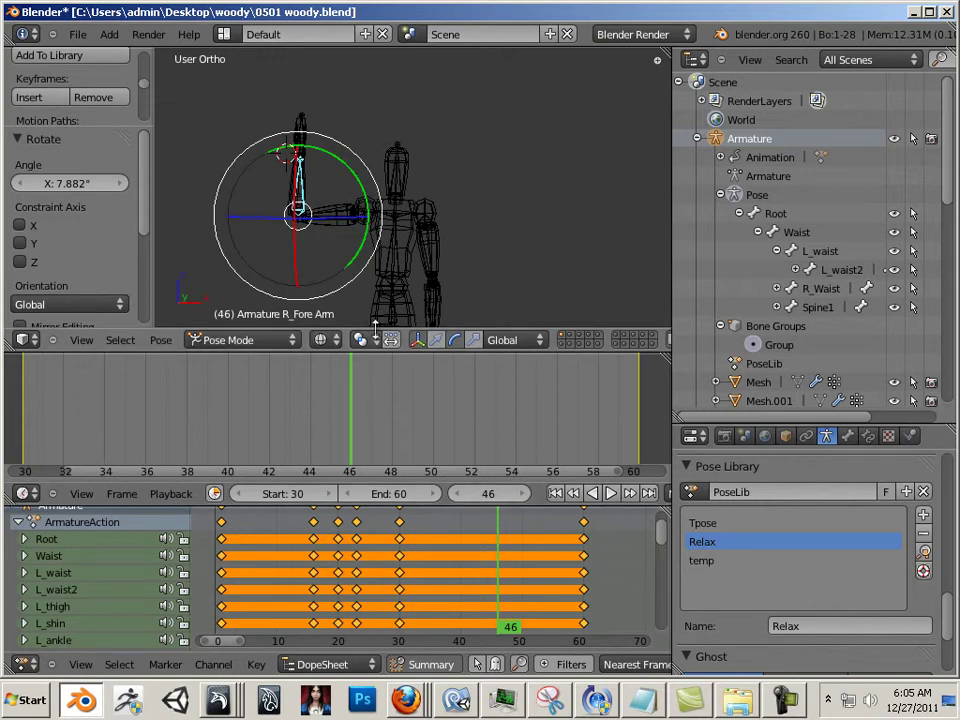
Select all bones, insert rotation keyframes at frame 46, and scrub to check the motion
key(a)
key(a)
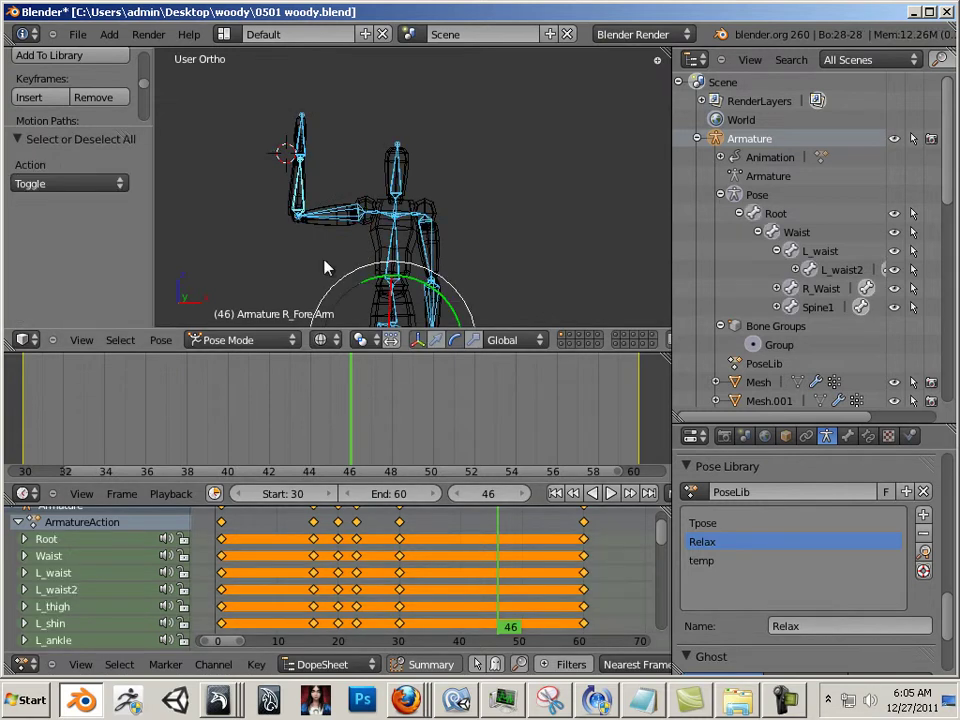
scroll(55, 83, up, 3)
scroll(41, 80, down, 1)
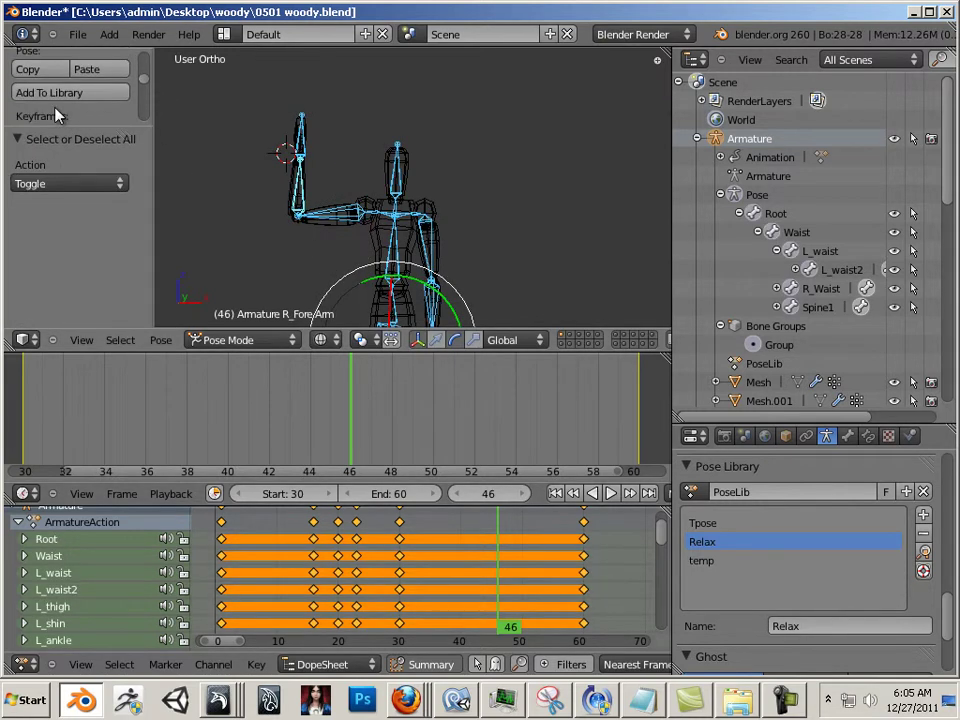
drag(58, 128, 36, 162)
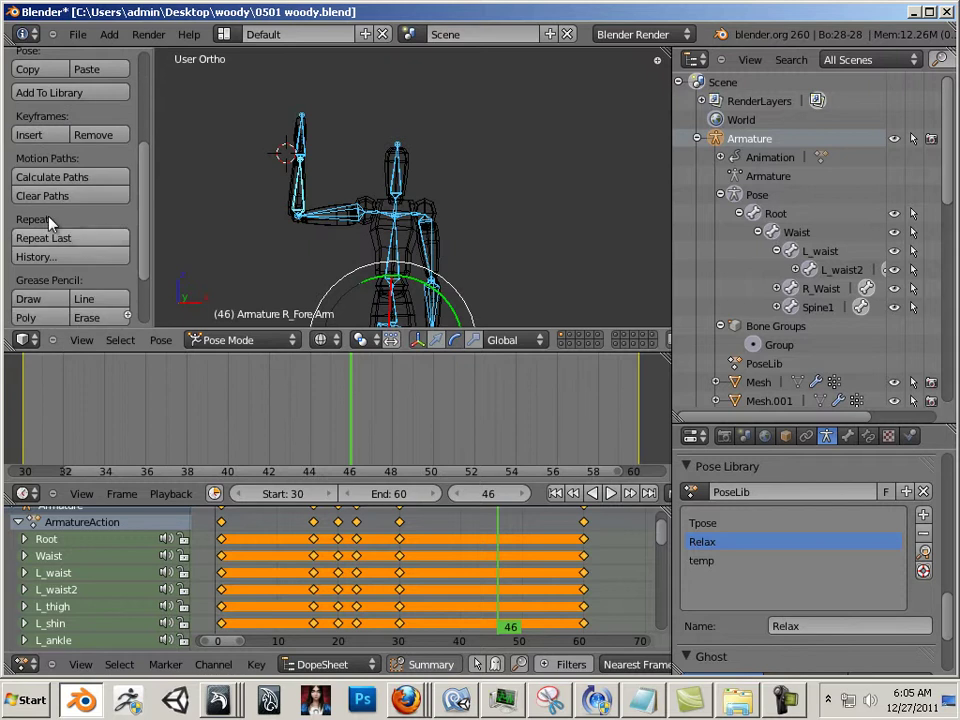
click(31, 135)
click(40, 129)
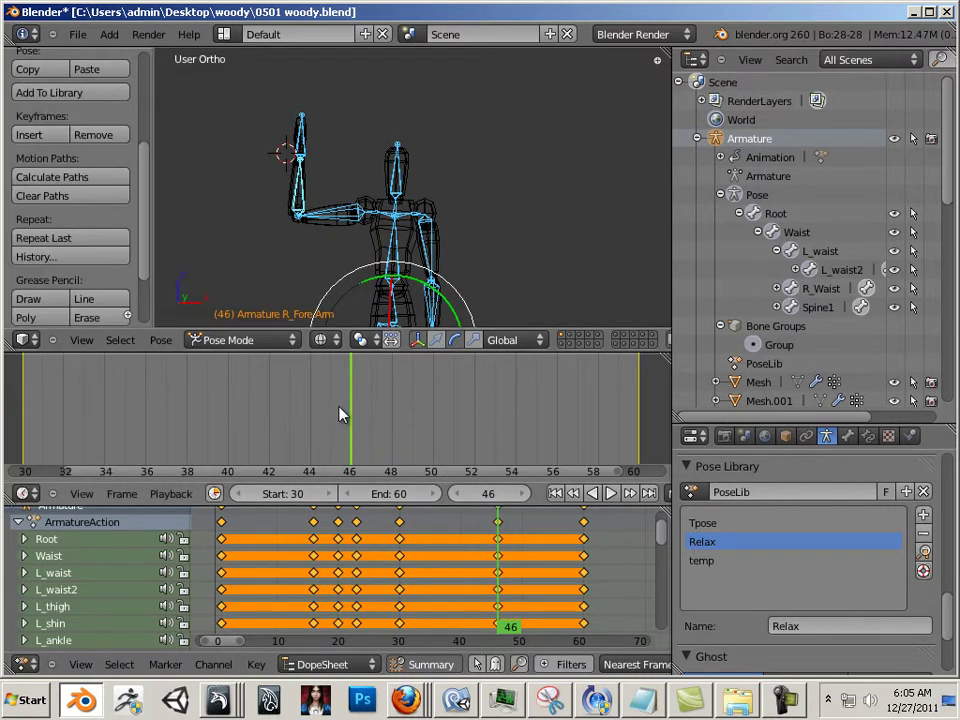
mouse_move(340, 415)
mouse_down()
mouse_move(66, 390)
mouse_move(357, 433)
mouse_move(572, 433)
mouse_move(650, 445)
mouse_move(435, 446)
mouse_move(204, 418)
mouse_move(414, 431)
mouse_move(144, 405)
mouse_move(420, 431)
mouse_move(343, 433)
mouse_up()
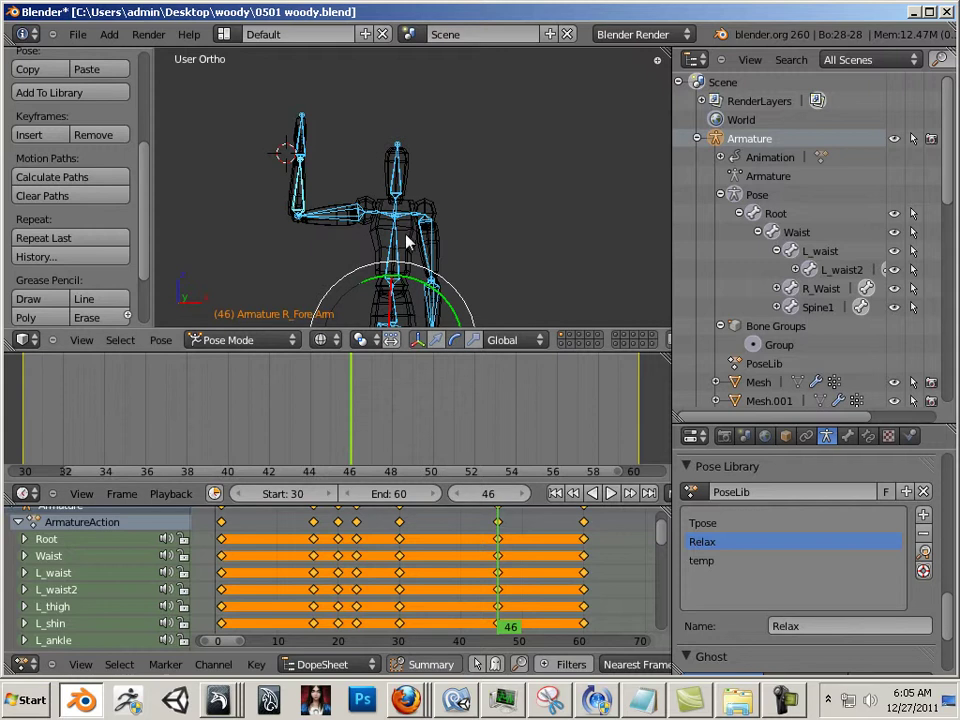
Delete the old temp pose from the Pose Library and reselect all bones
click(714, 566)
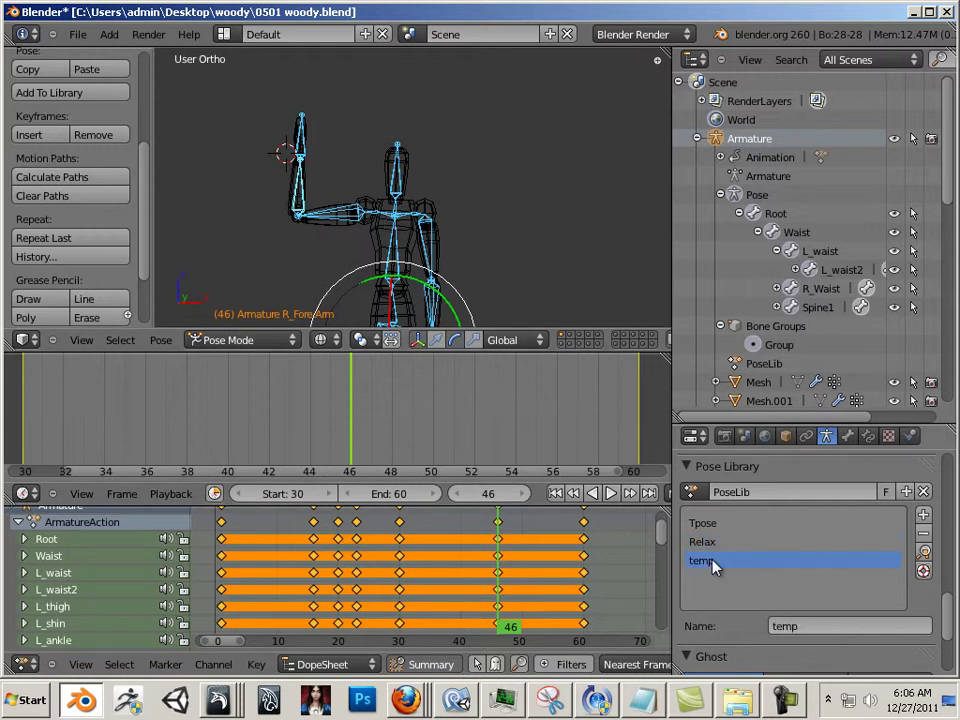
click(923, 534)
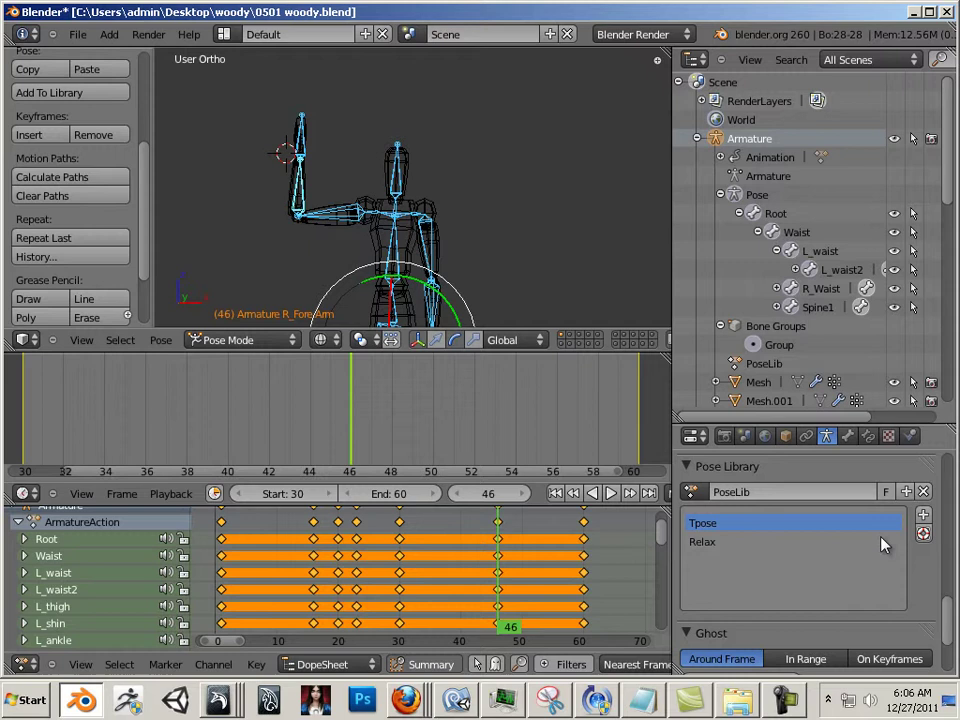
key(a)
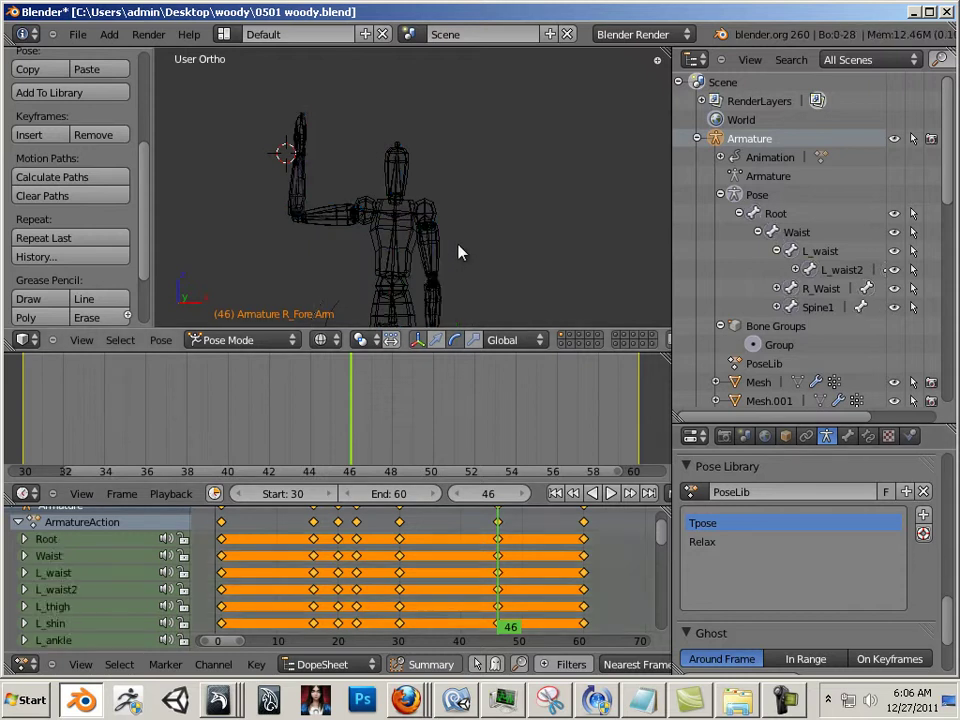
key(a)
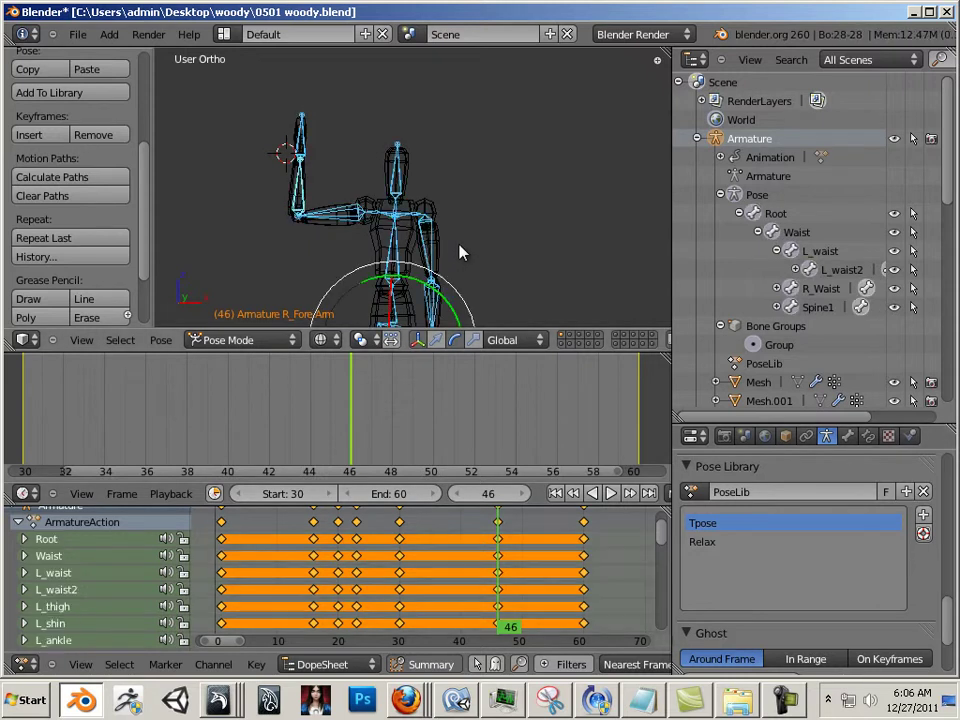
Add the current raised-arm pose as a new library entry named 'temp'
click(924, 516)
click(918, 521)
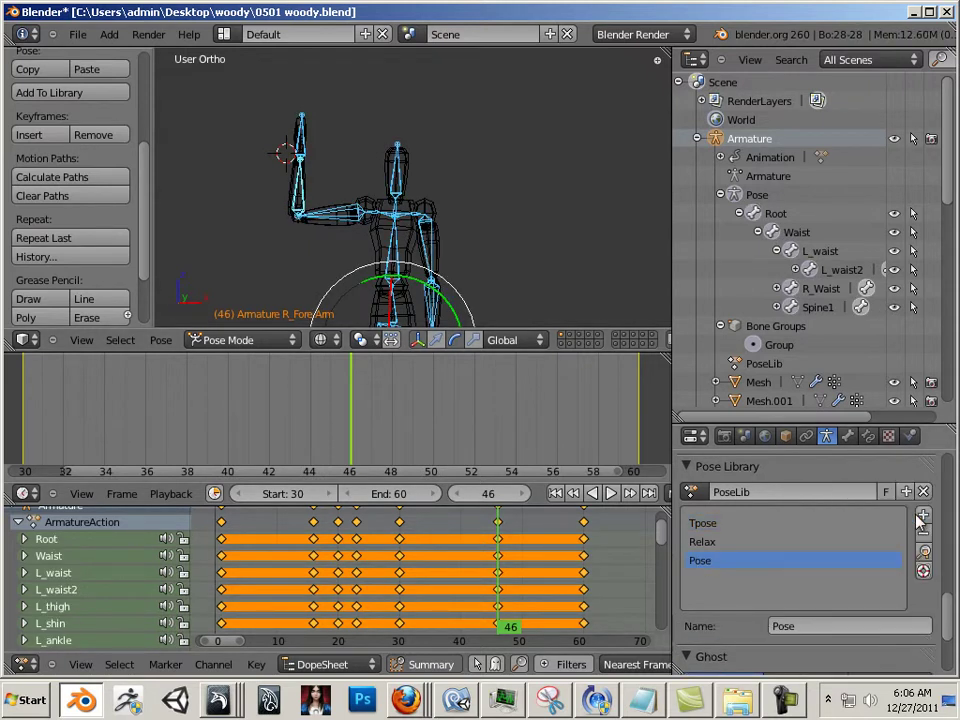
click(807, 620)
text(temp)
key(Return)
mouse_move(372, 432)
mouse_down()
mouse_move(508, 454)
mouse_move(498, 456)
mouse_up()
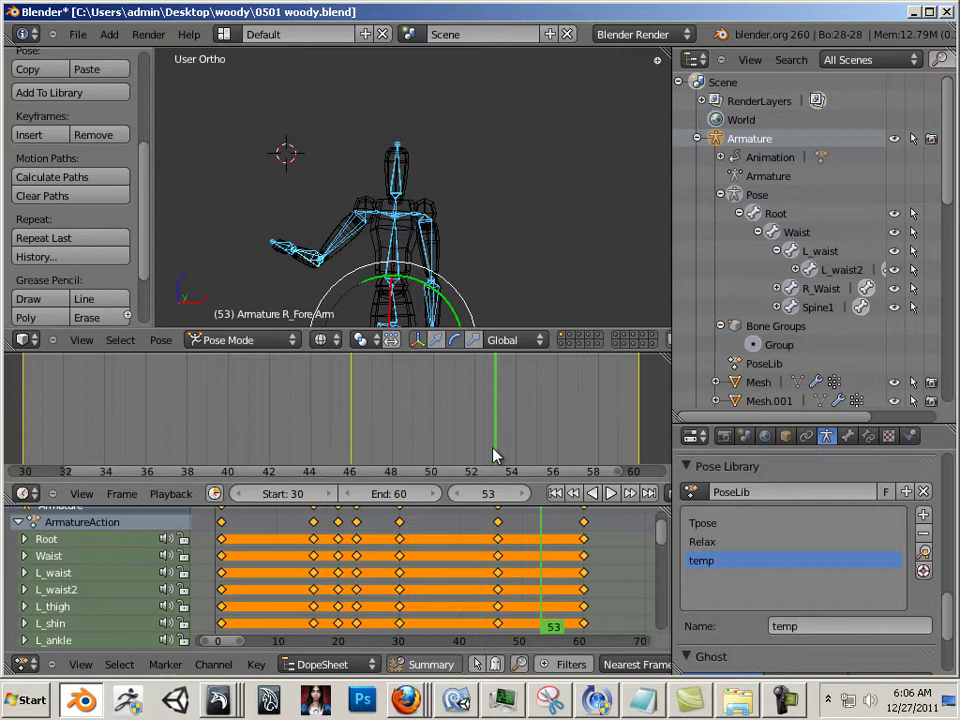
Apply the temp pose at frame 53 and insert rotation keyframes for it
click(923, 553)
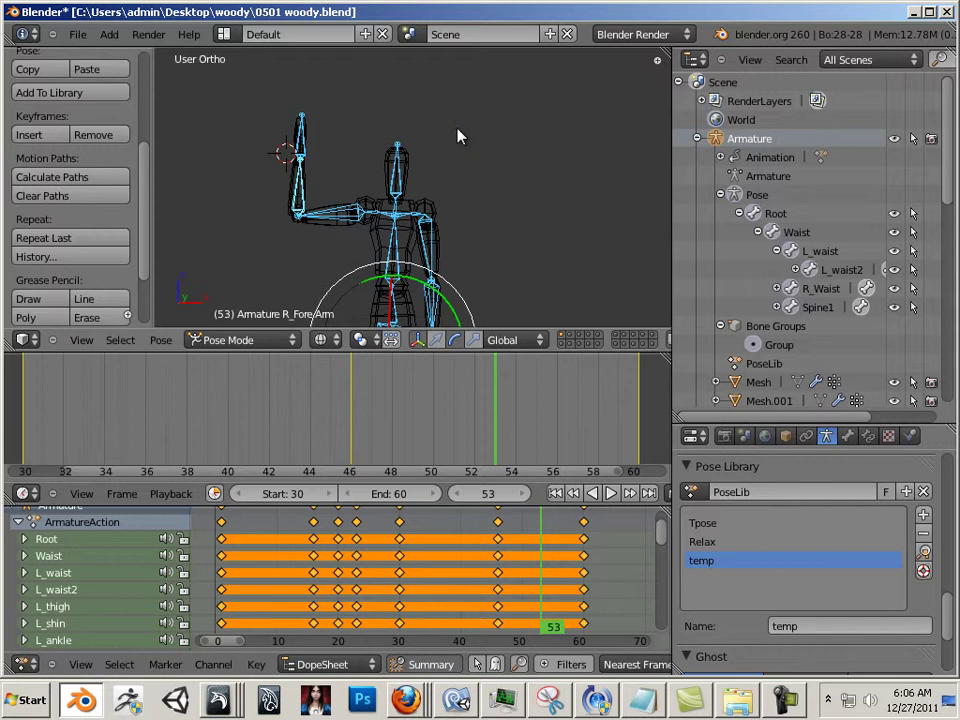
click(30, 135)
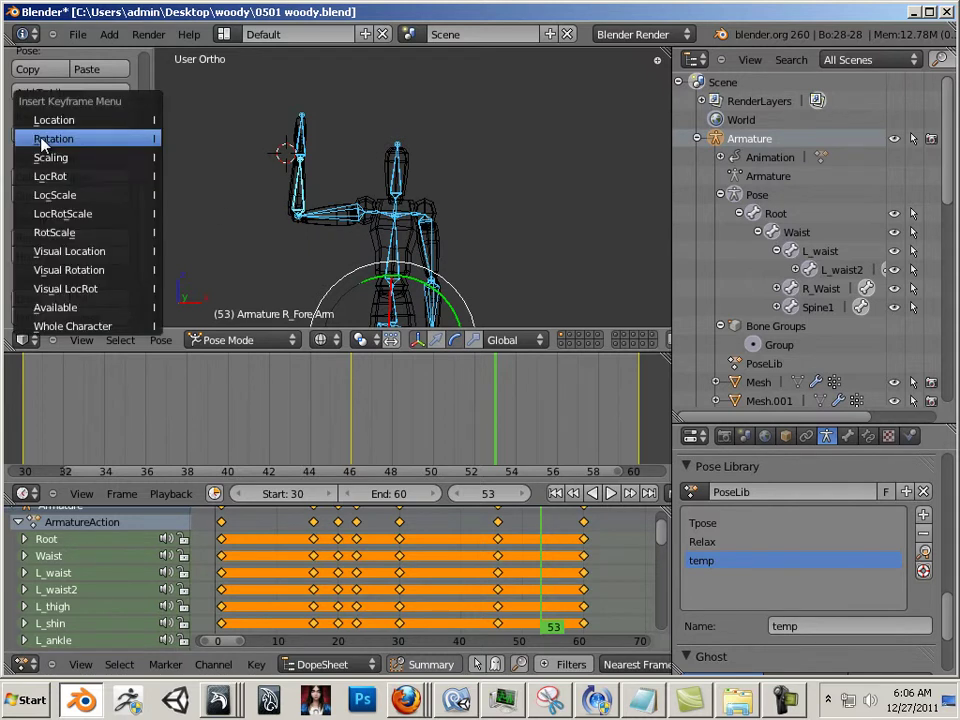
click(42, 140)
At frame 49, tilt the raised right forearm outward with the rotation gizmo
click(455, 440)
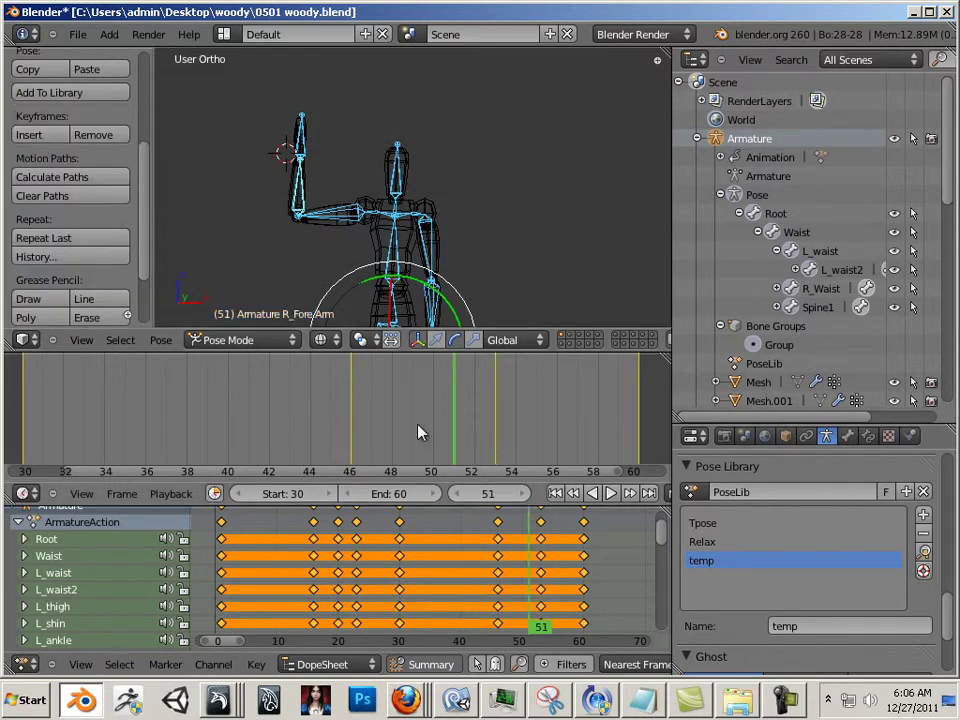
mouse_move(420, 432)
mouse_down()
mouse_move(240, 401)
mouse_move(497, 441)
mouse_move(398, 437)
mouse_move(434, 439)
mouse_move(409, 438)
mouse_up()
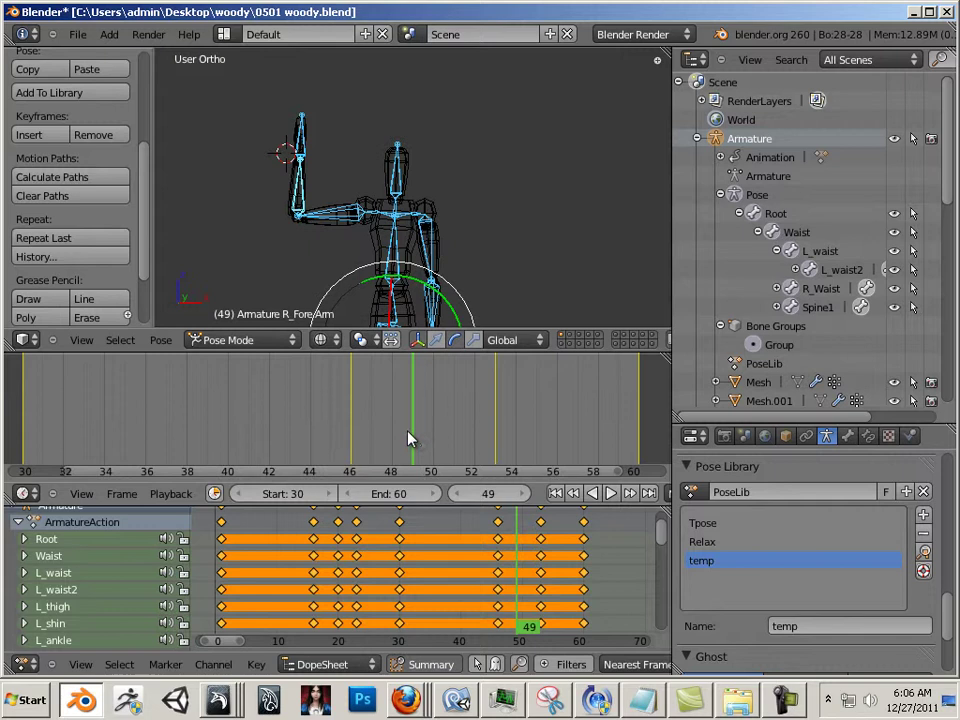
right_click(305, 190)
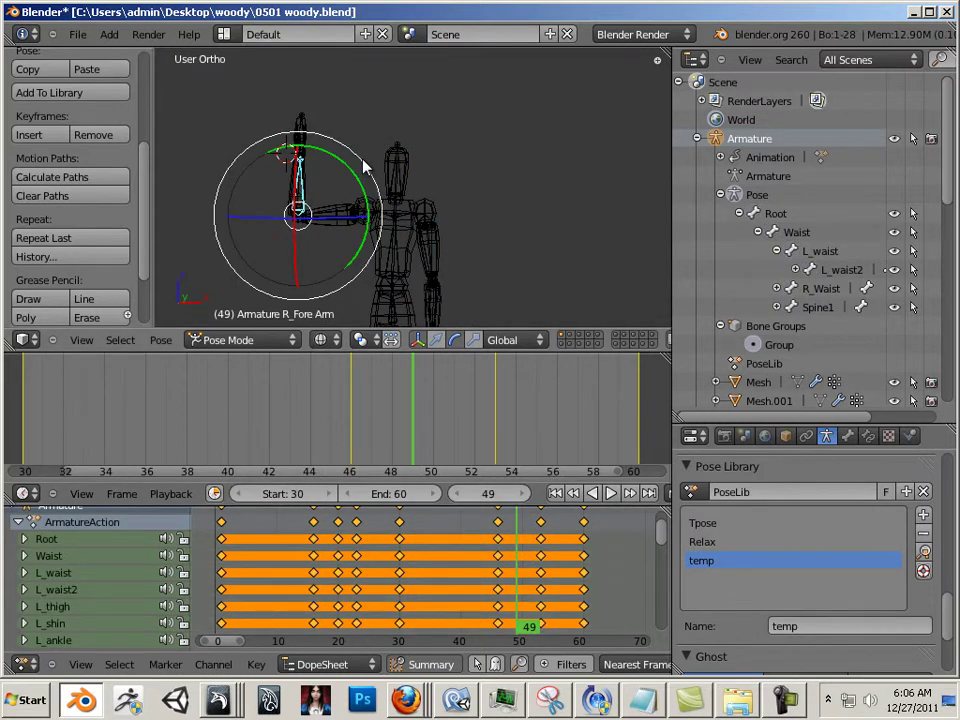
drag(365, 168, 373, 206)
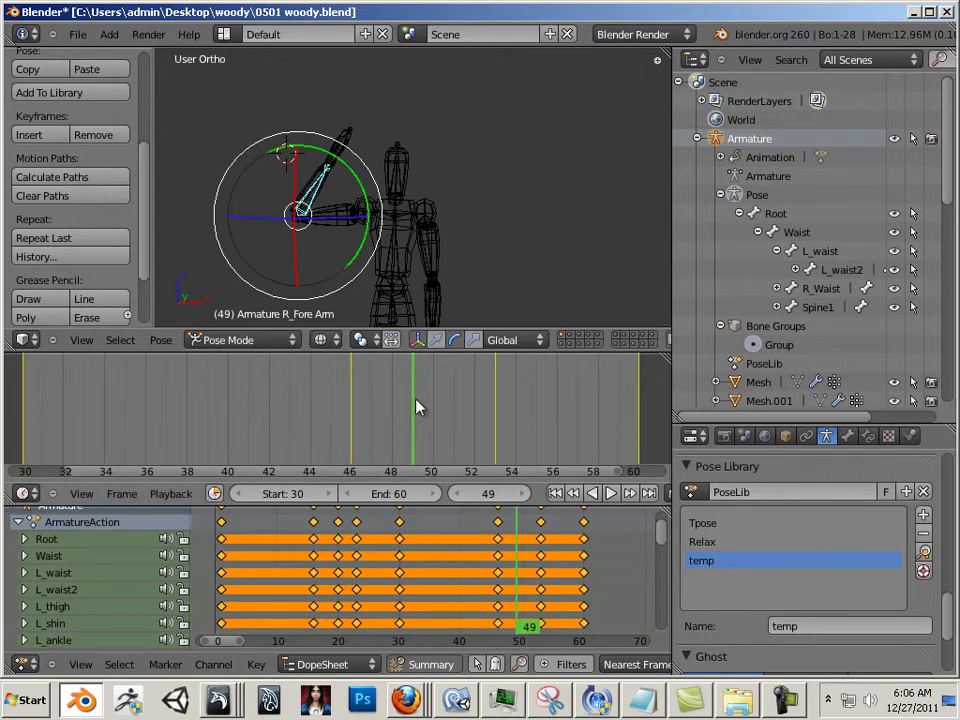
click(394, 305)
Key all bone rotations at frame 49 and scrub forward to preview the arm
key(a)
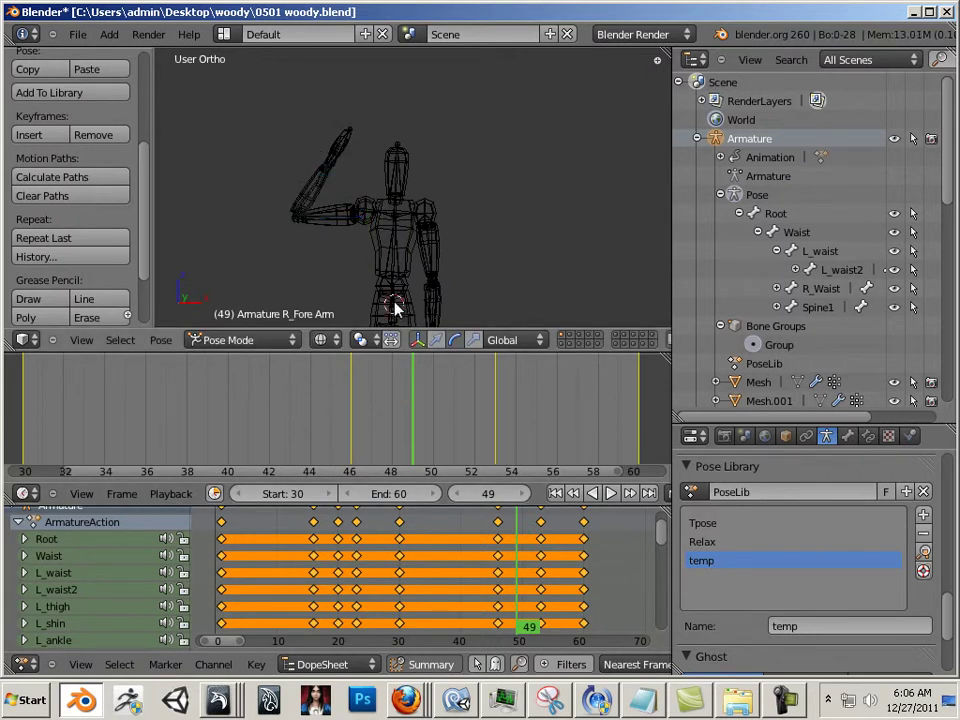
key(a)
click(45, 134)
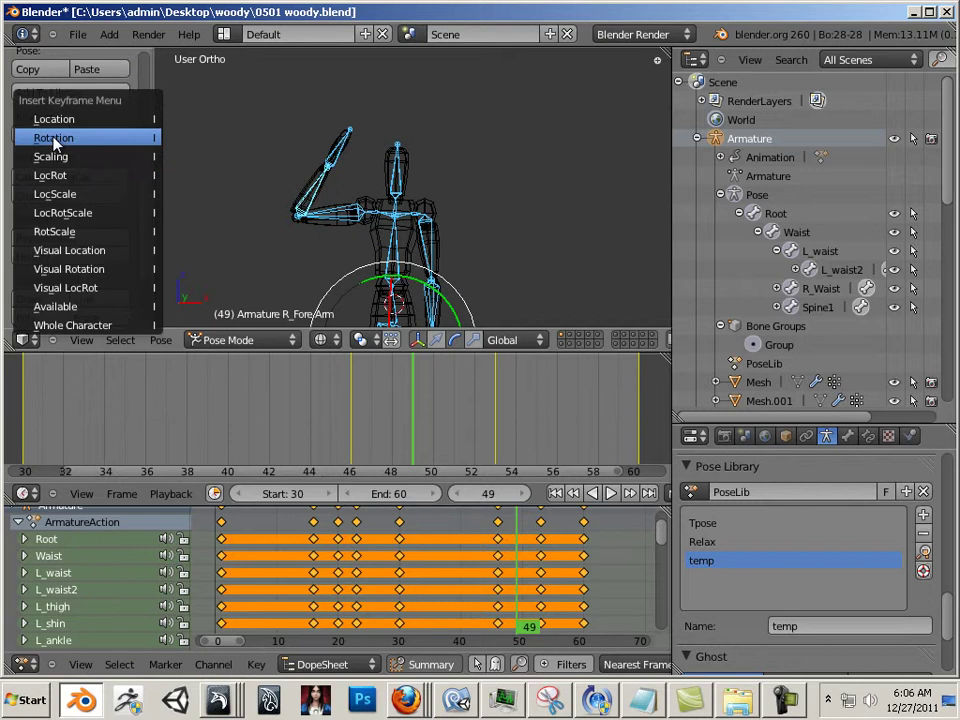
click(53, 138)
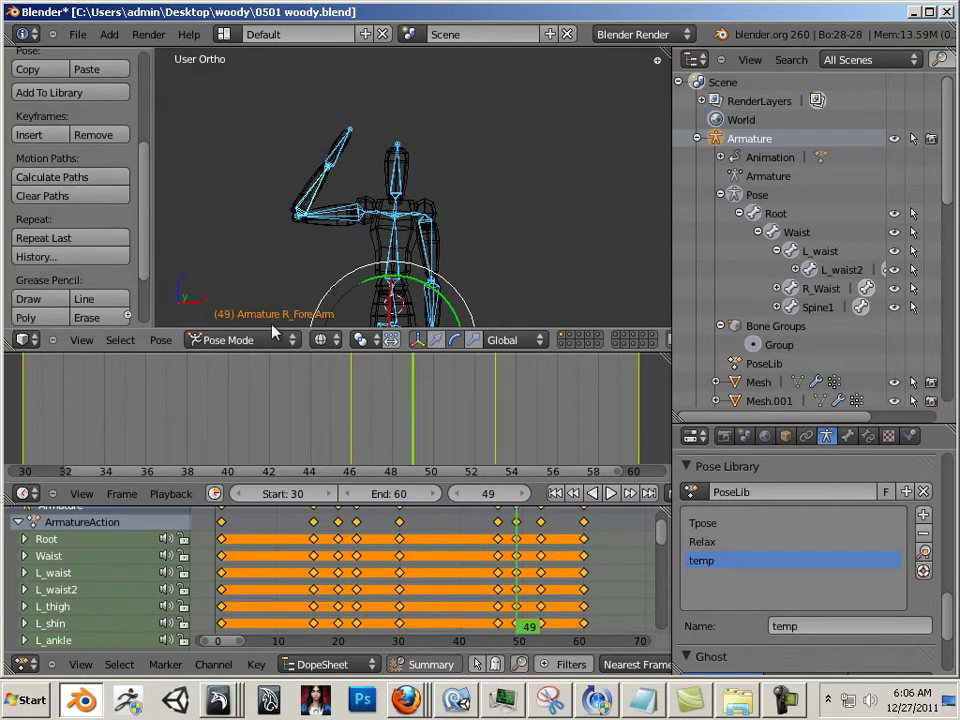
click(383, 421)
drag(383, 421, 501, 444)
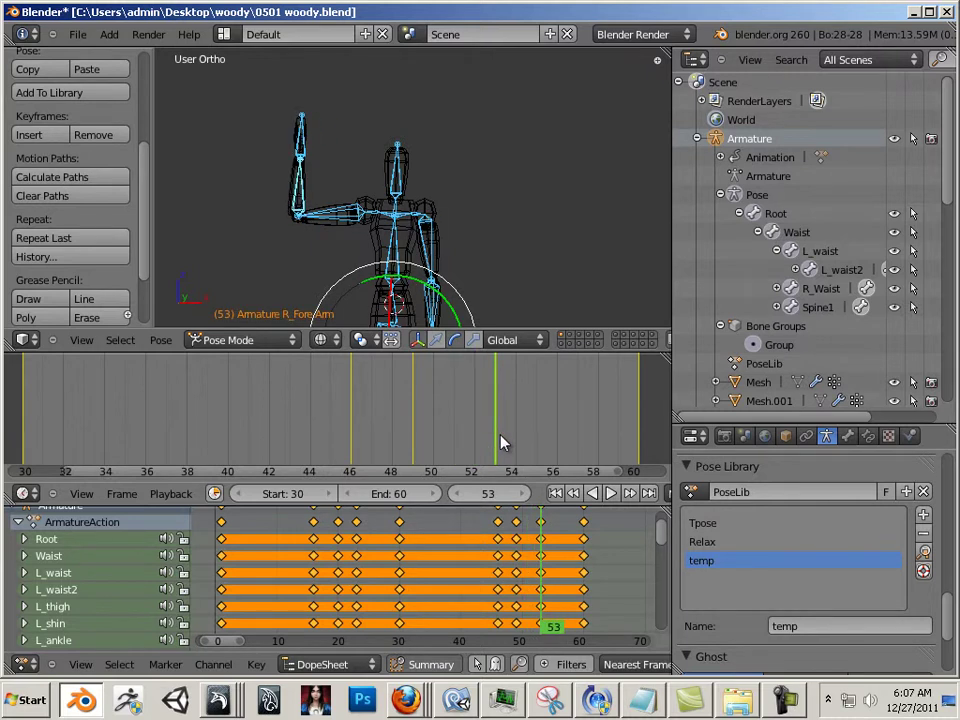
Tilt the forearm about -23° the other way at frame 53 and key all bone rotations
right_click(300, 192)
drag(380, 196, 345, 175)
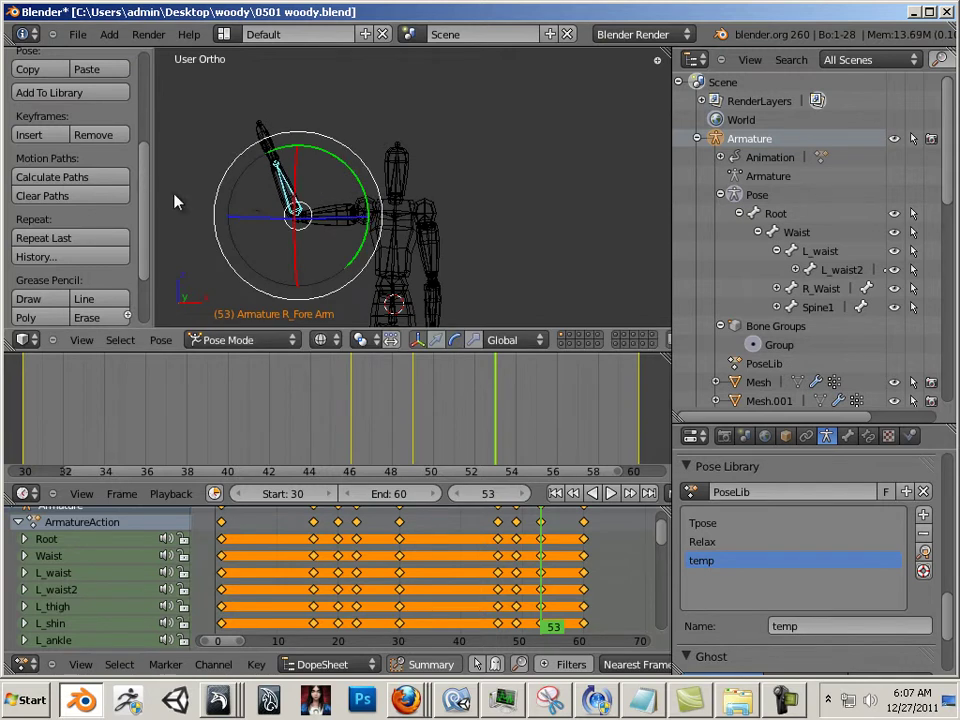
key(a)
key(a)
click(40, 139)
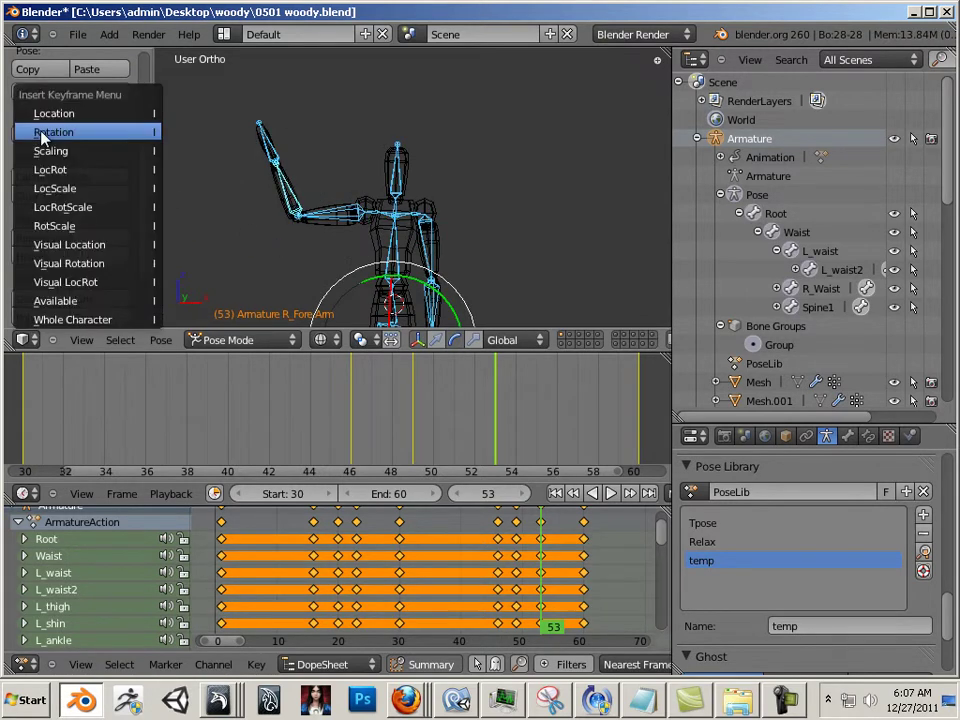
click(20, 135)
click(424, 410)
mouse_move(424, 410)
mouse_down()
mouse_move(324, 396)
mouse_move(545, 453)
mouse_move(654, 465)
mouse_move(506, 448)
mouse_move(108, 462)
mouse_move(360, 430)
mouse_move(490, 449)
mouse_move(592, 440)
mouse_move(450, 446)
mouse_move(339, 422)
mouse_move(414, 437)
mouse_move(366, 426)
mouse_move(418, 435)
mouse_move(420, 410)
mouse_up()
Nudge the lowered left upper arm by about 1.23°
middle_drag(419, 300, 500, 220)
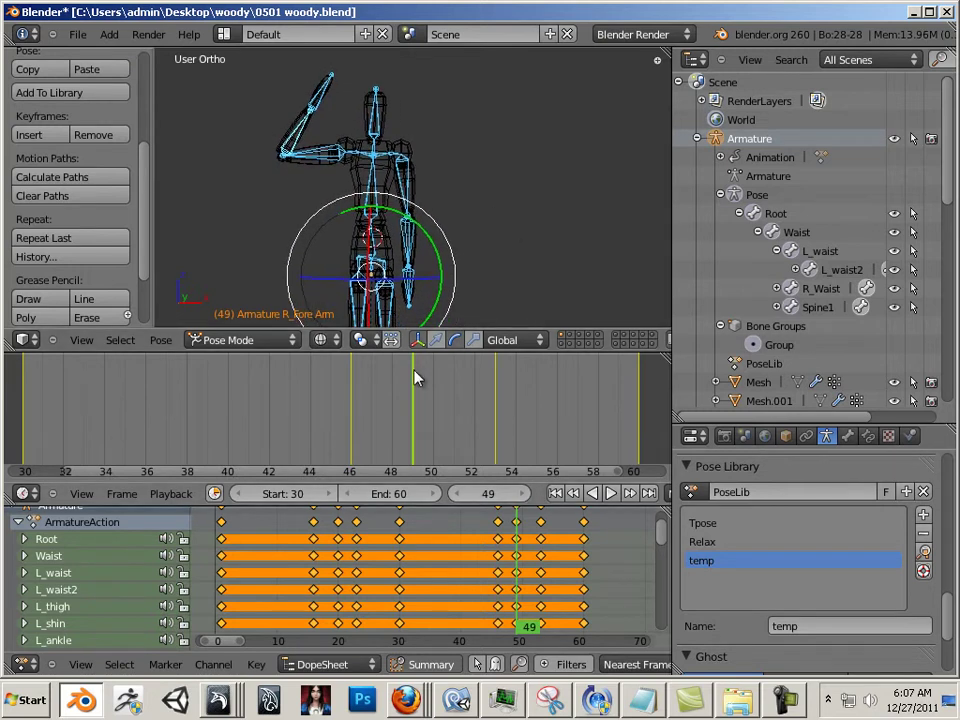
drag(414, 379, 411, 422)
right_click(407, 185)
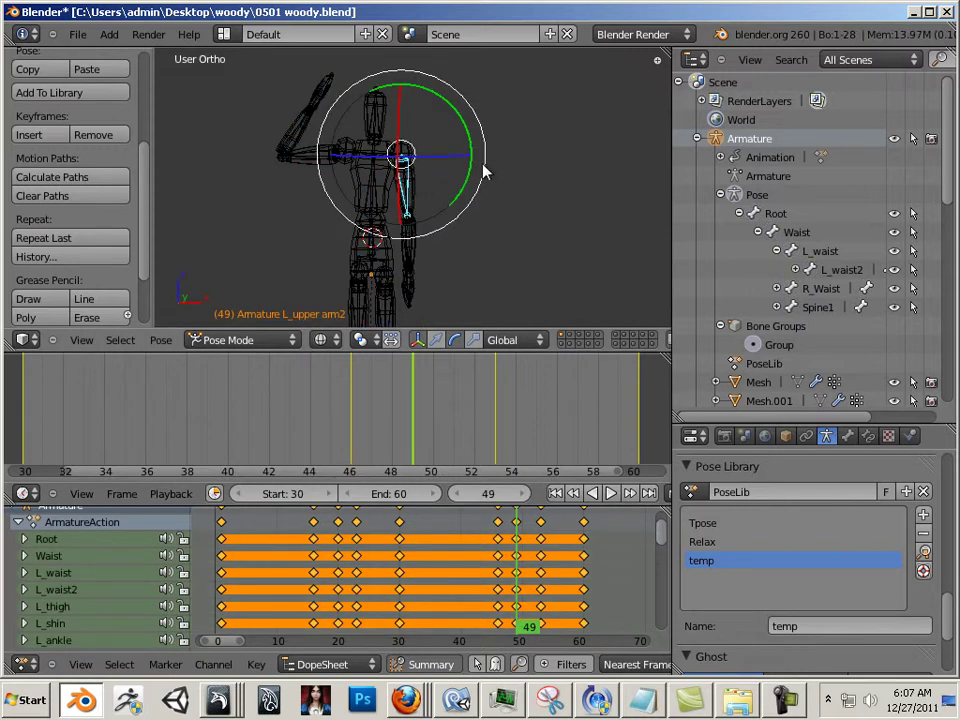
key(r)
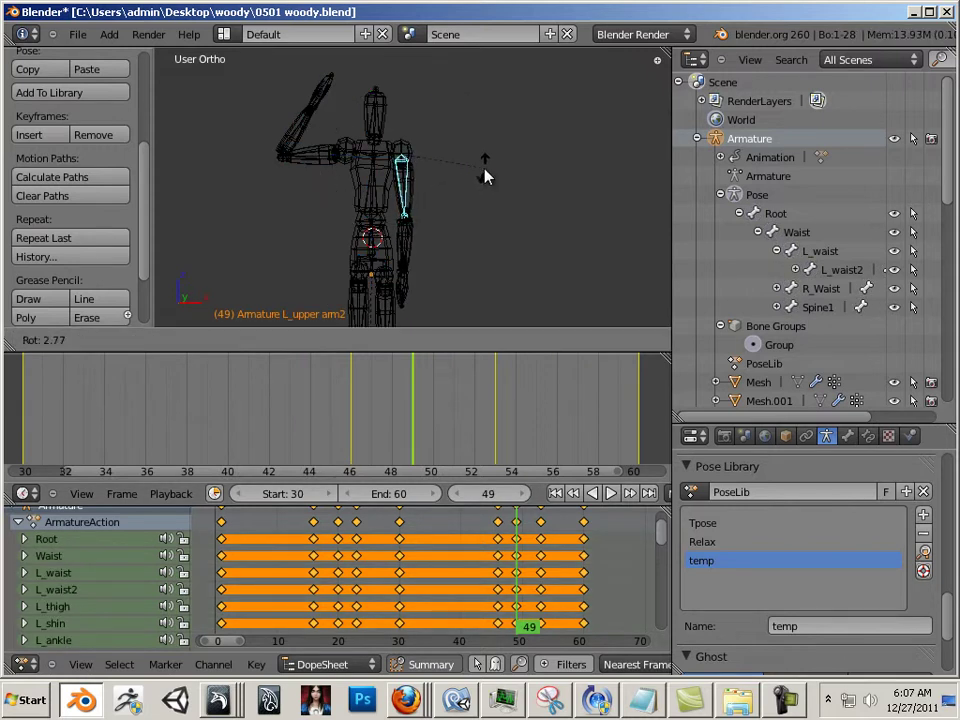
click(484, 176)
key(r)
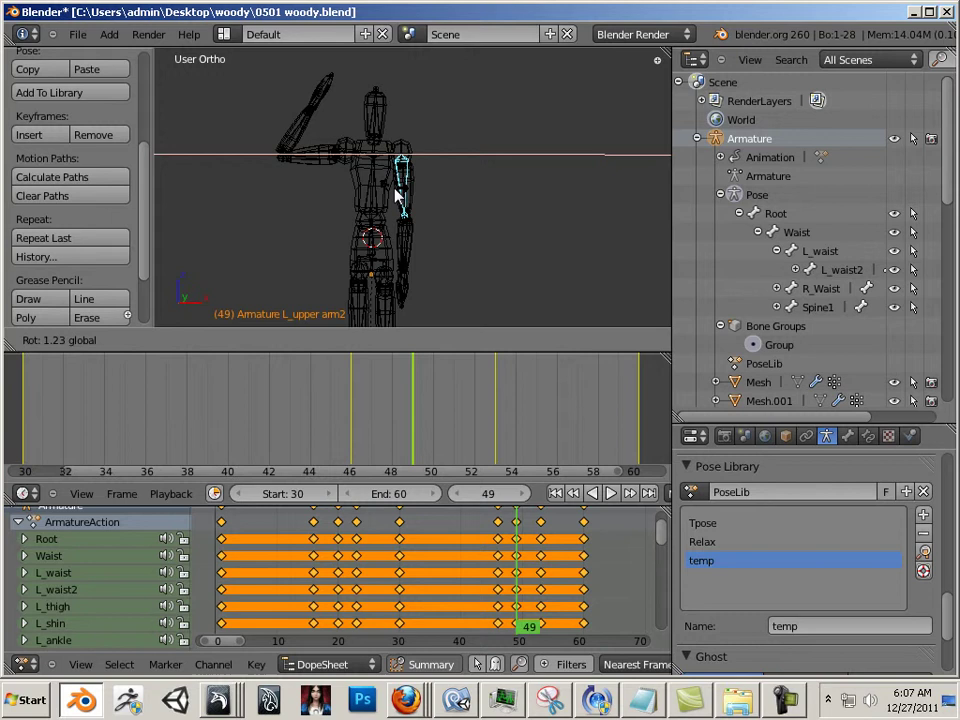
click(396, 196)
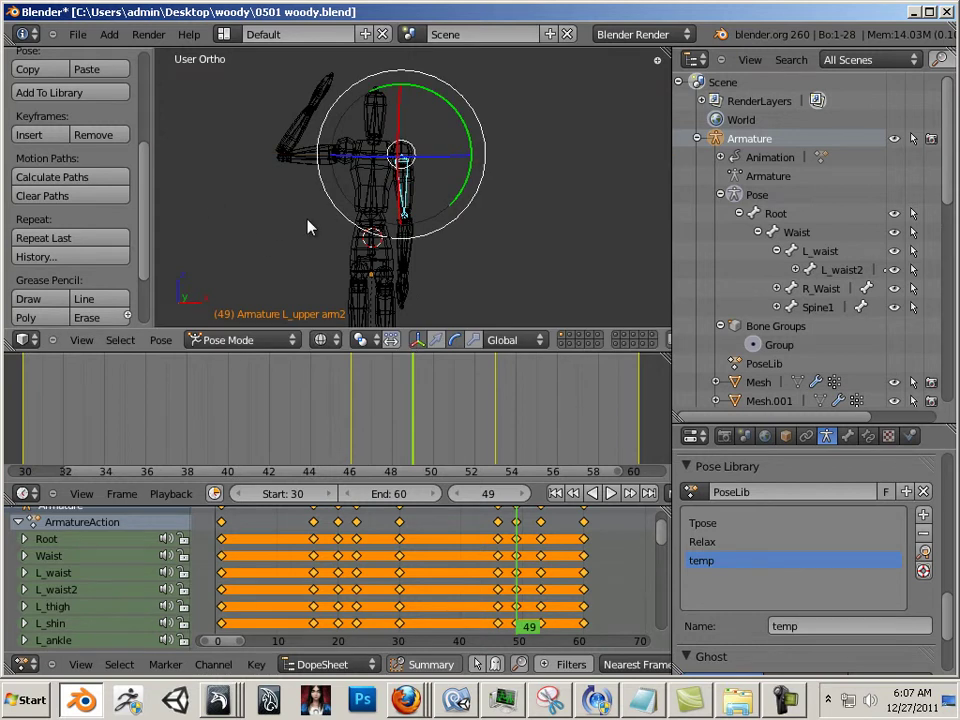
Key the rotation of all bones at frame 49 and scrub around frame 50 to review
key(a)
key(a)
key(i)
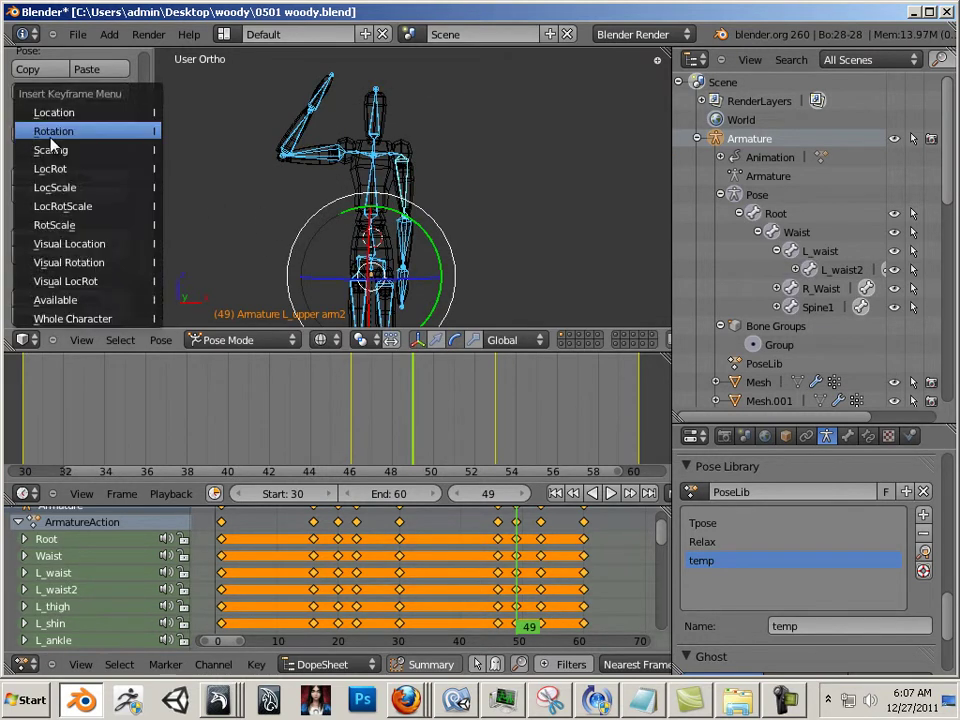
click(52, 134)
mouse_move(409, 407)
mouse_down()
mouse_move(147, 393)
mouse_move(401, 421)
mouse_up()
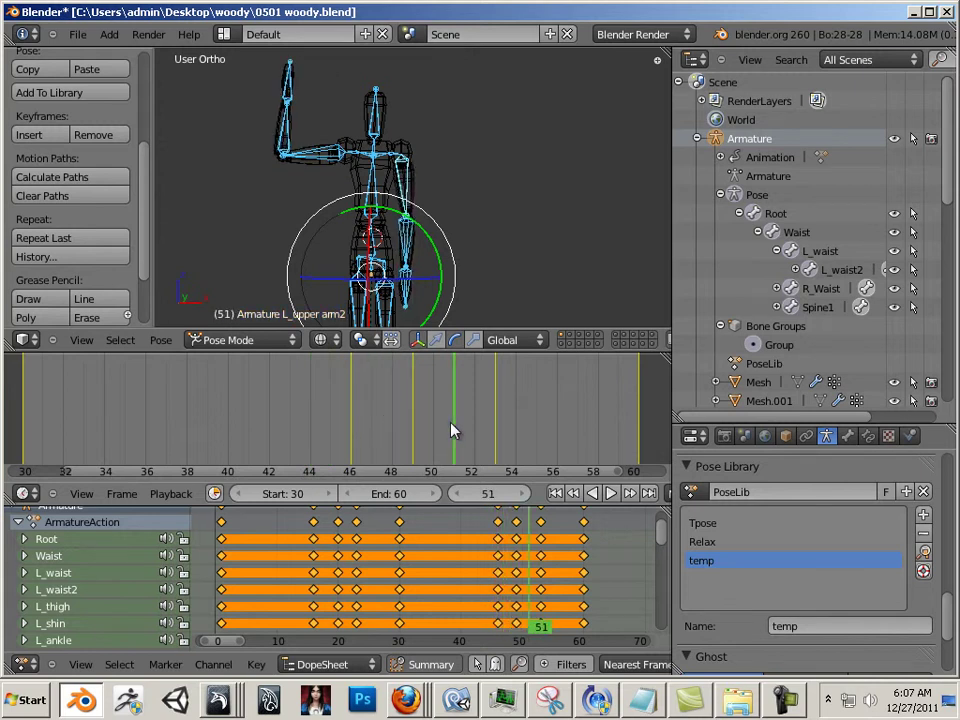
drag(451, 430, 414, 437)
Try rotating the Spine1 and Spine2 bones, cancelling both rotations
right_click(378, 245)
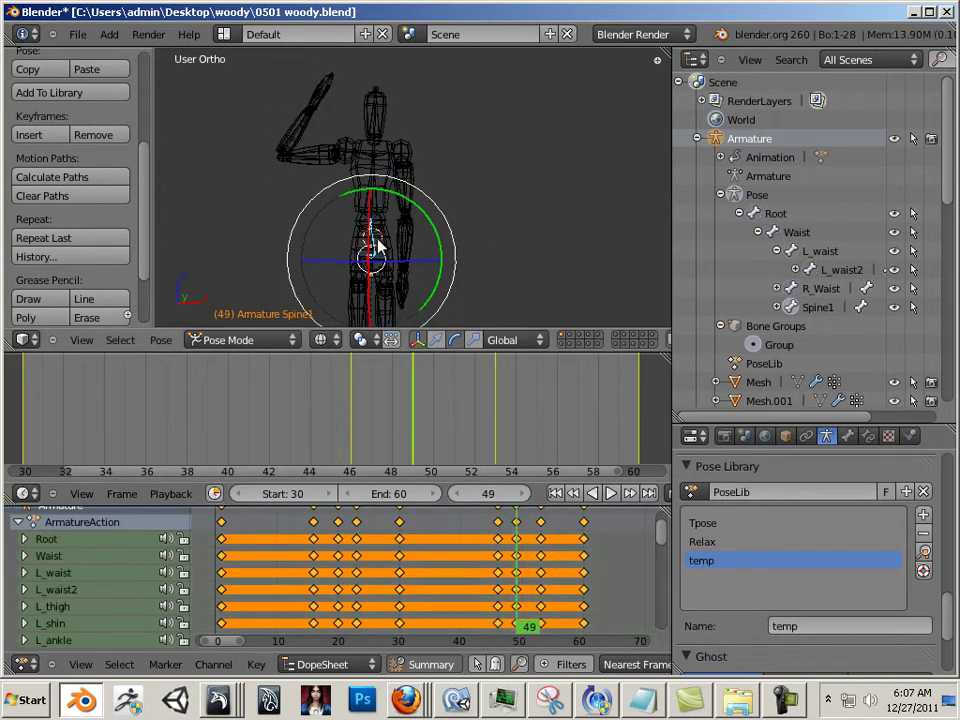
key(r)
right_click(424, 200)
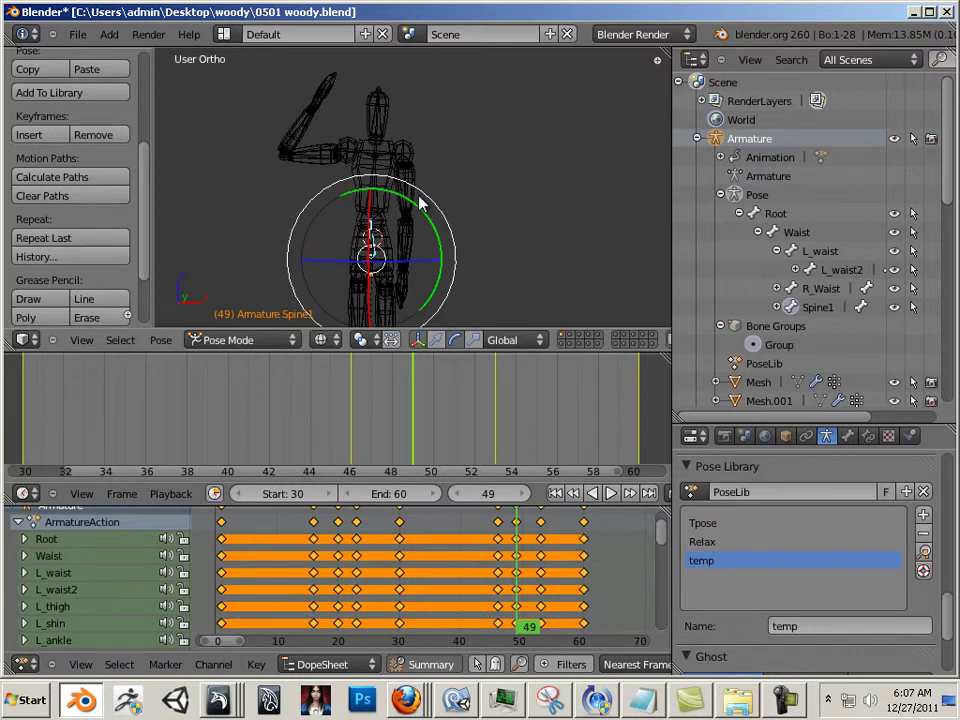
right_click(391, 175)
key(r)
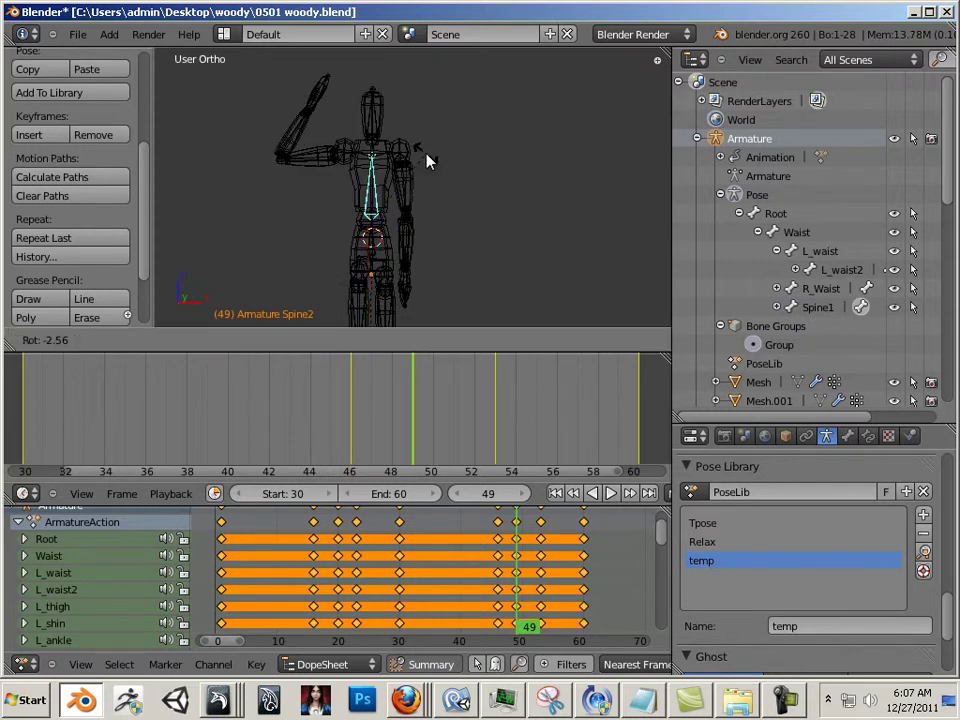
right_click(424, 158)
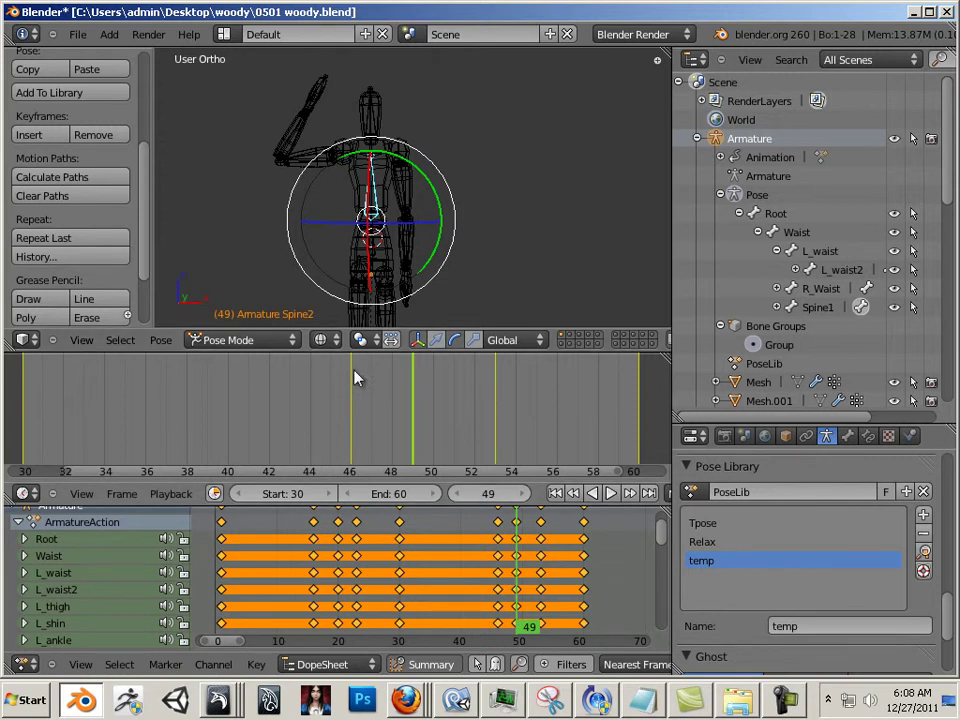
Select all bones, re-key their rotations at frame 49, and preview the motion
key(a)
key(a)
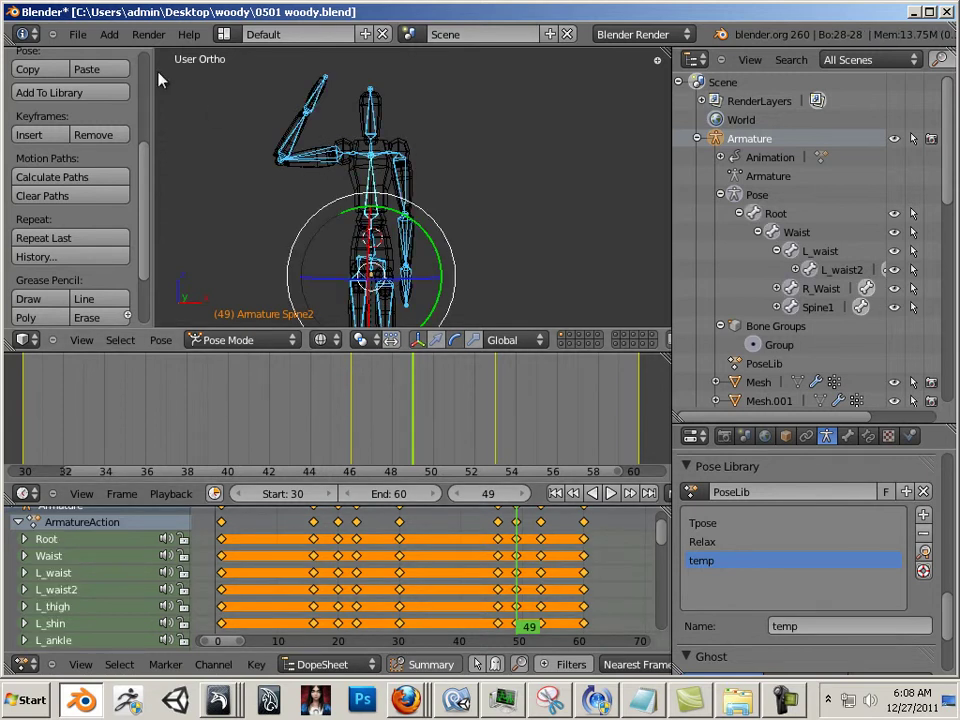
click(30, 134)
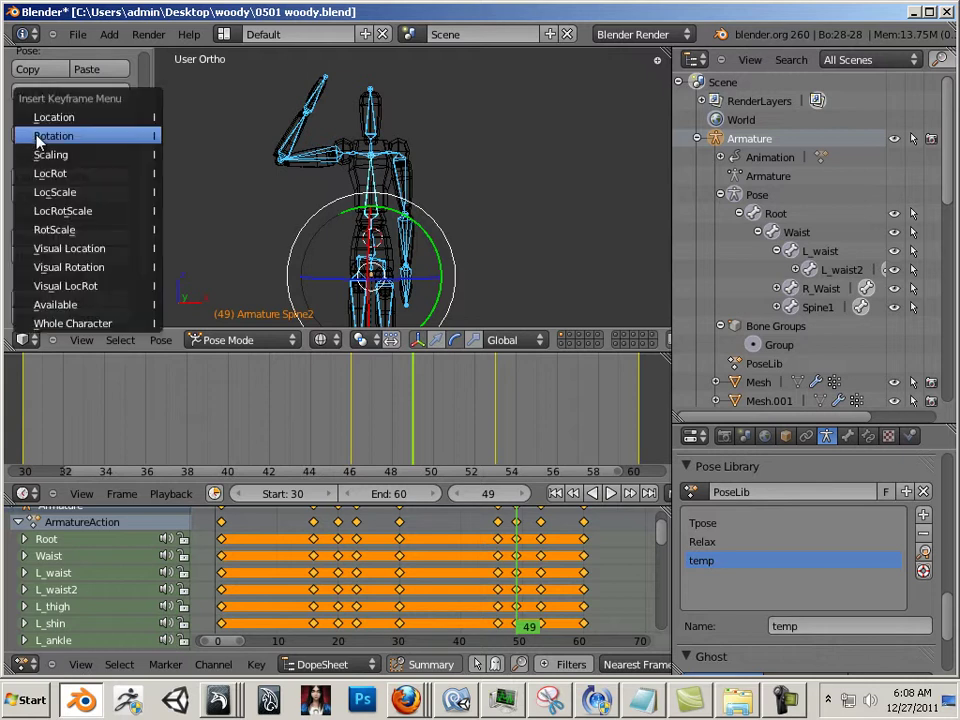
click(37, 141)
drag(356, 461, 411, 440)
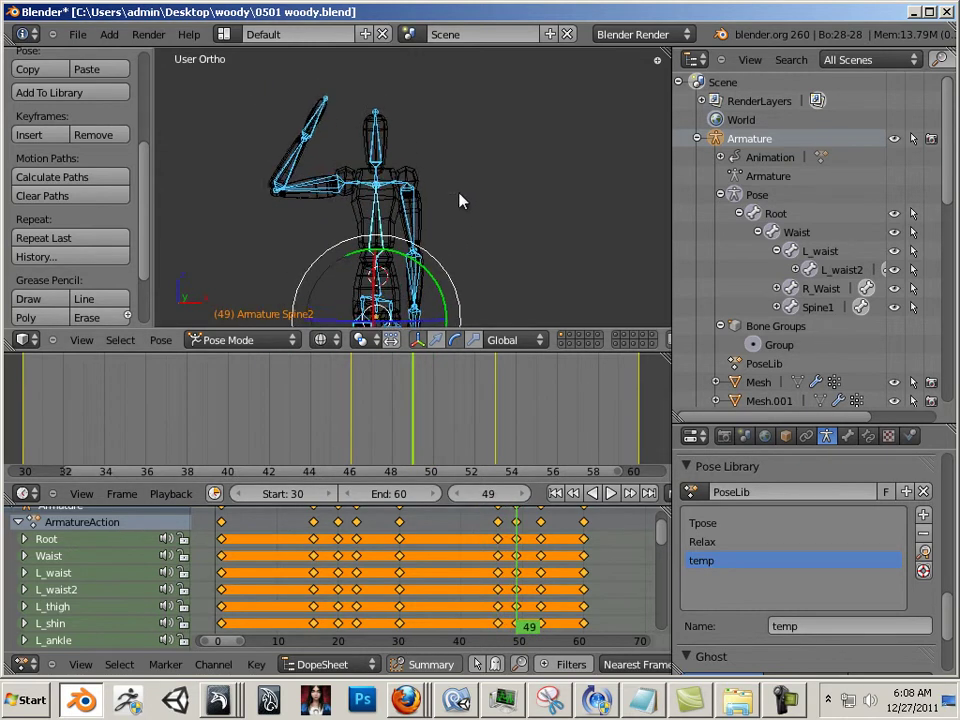
Frame the mannequin's upper body and rotate the Neck bone to tilt the head
scroll(461, 201, up, 5)
scroll(363, 143, down, 3)
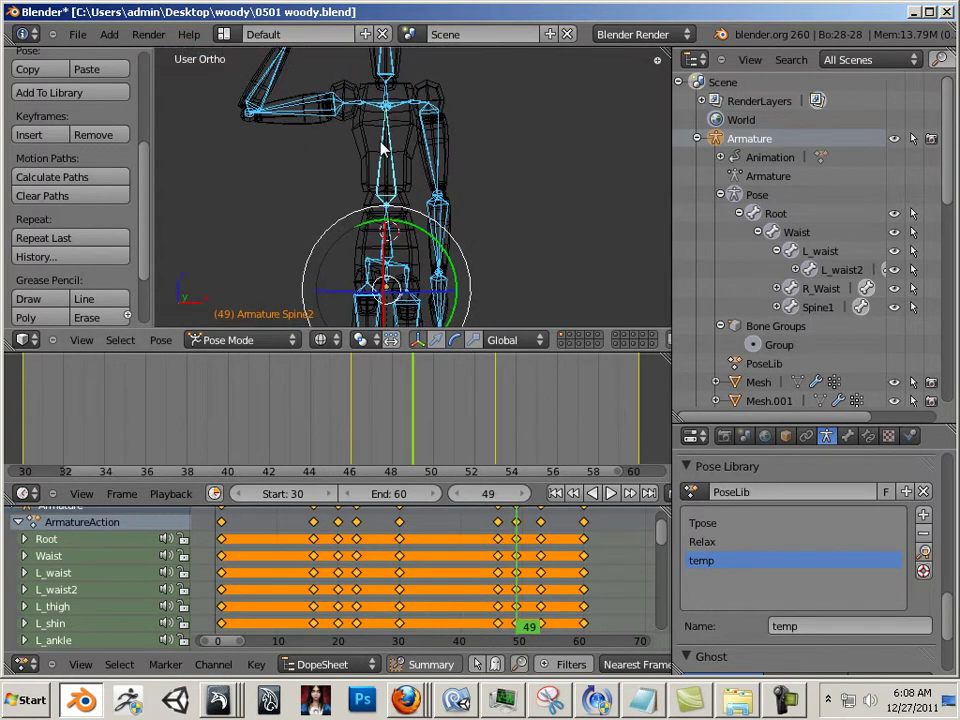
drag(392, 413, 417, 428)
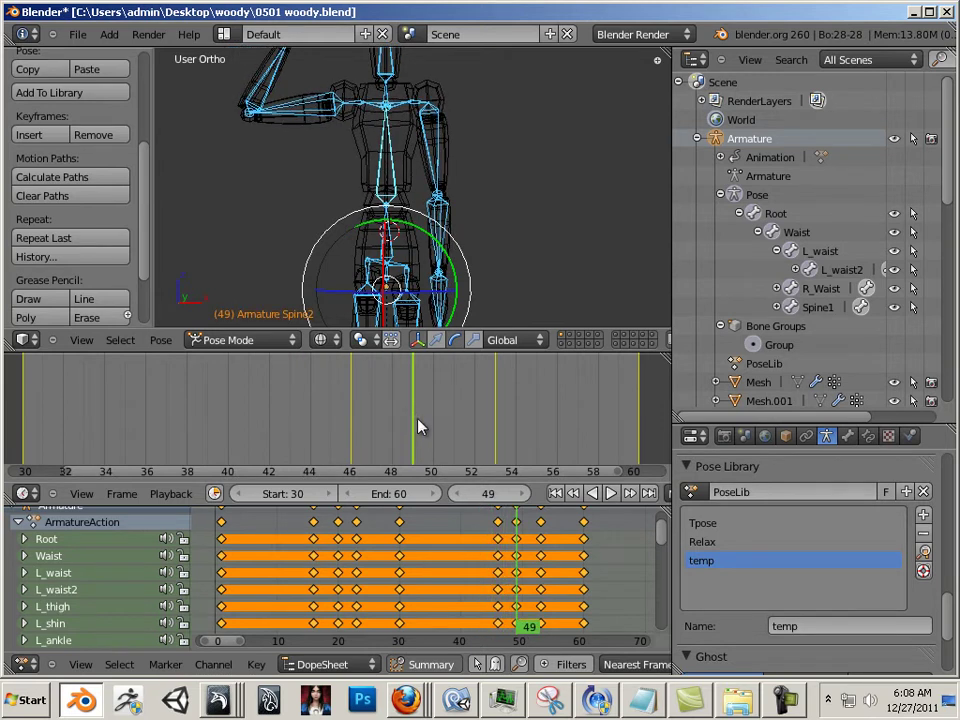
shift+scroll(591, 238, down, 3)
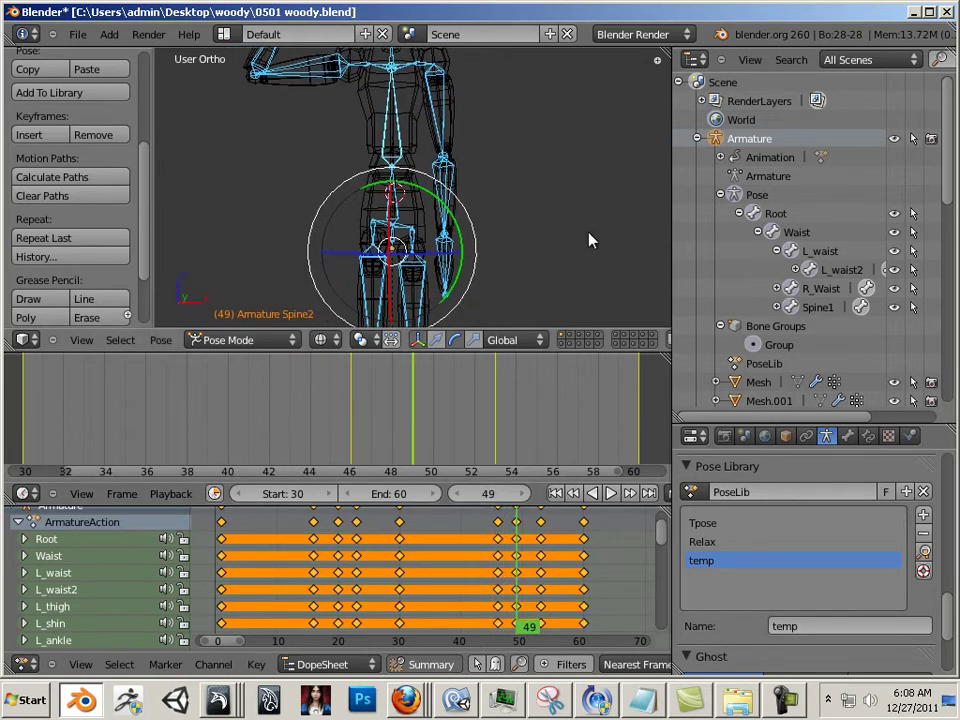
shift+middle_drag(567, 231, 558, 290)
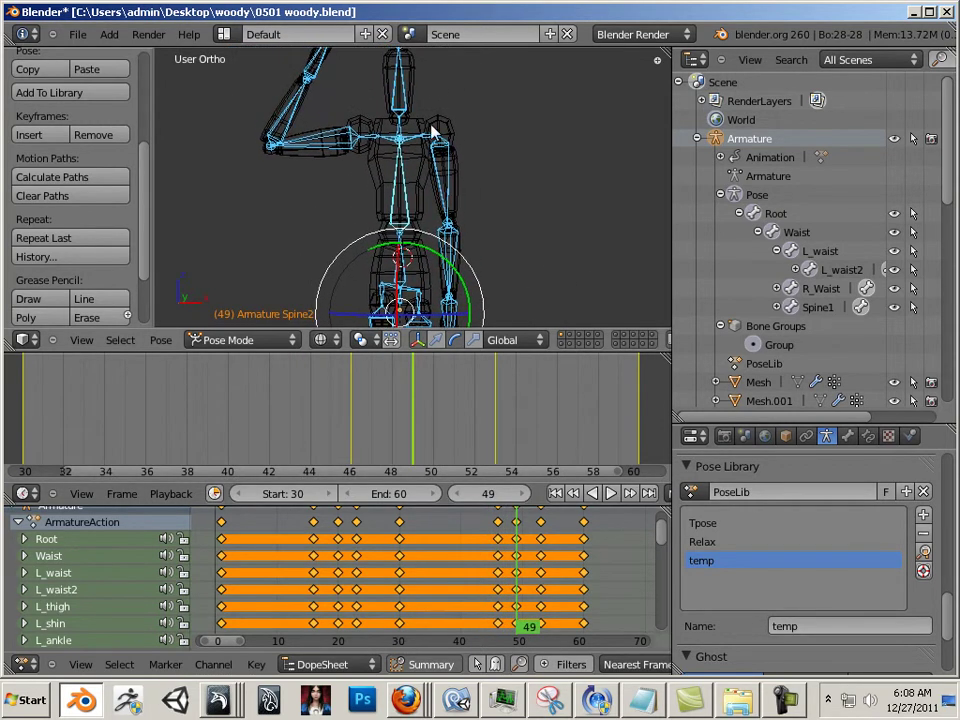
right_click(406, 95)
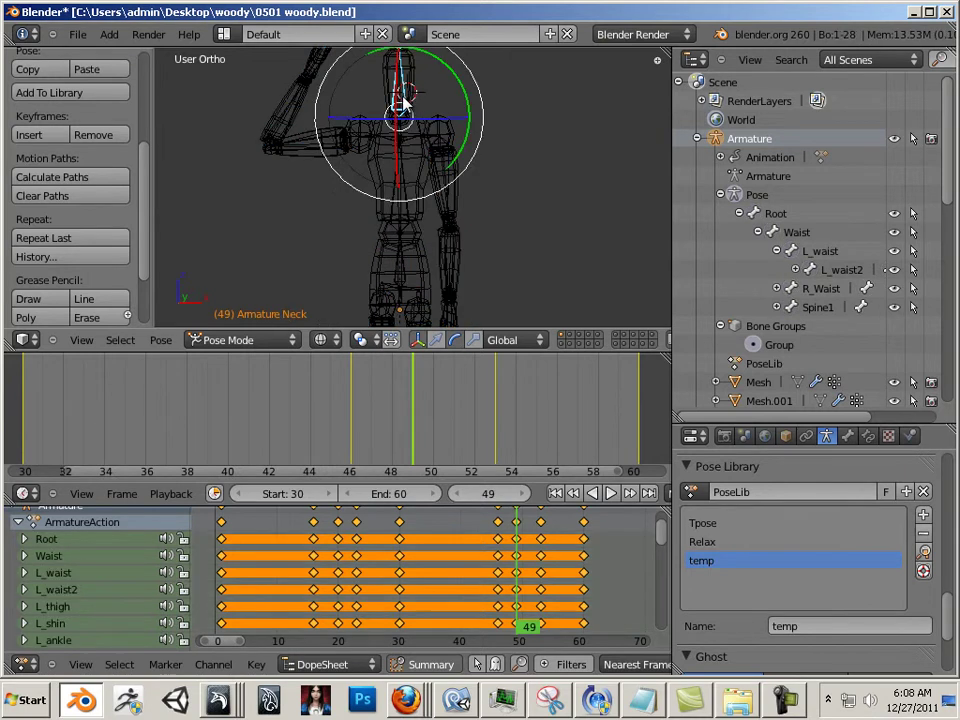
key(r)
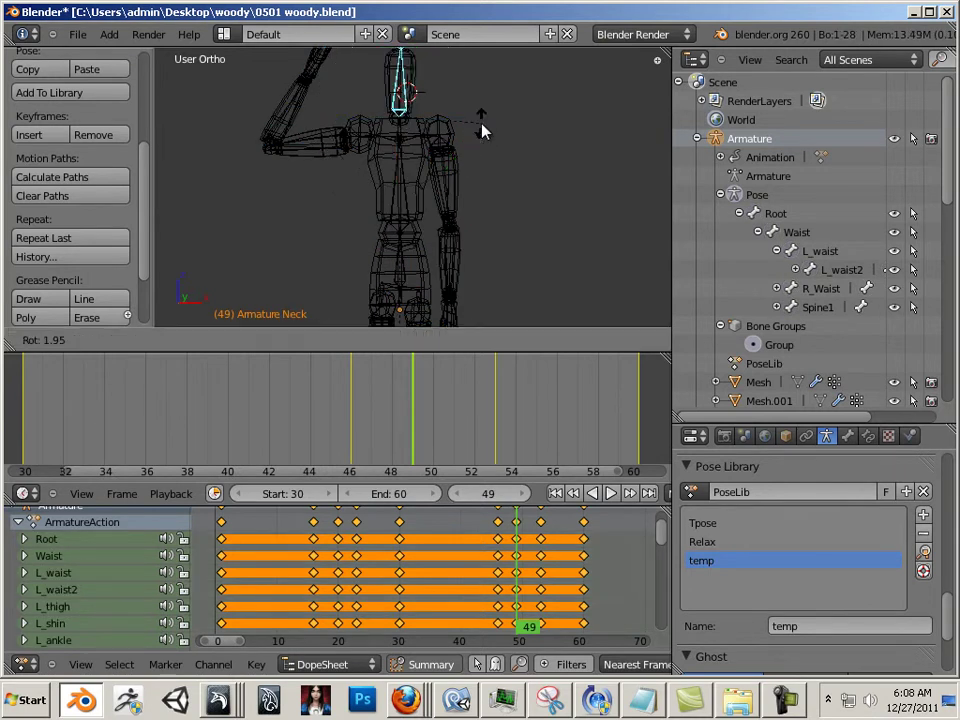
key(Escape)
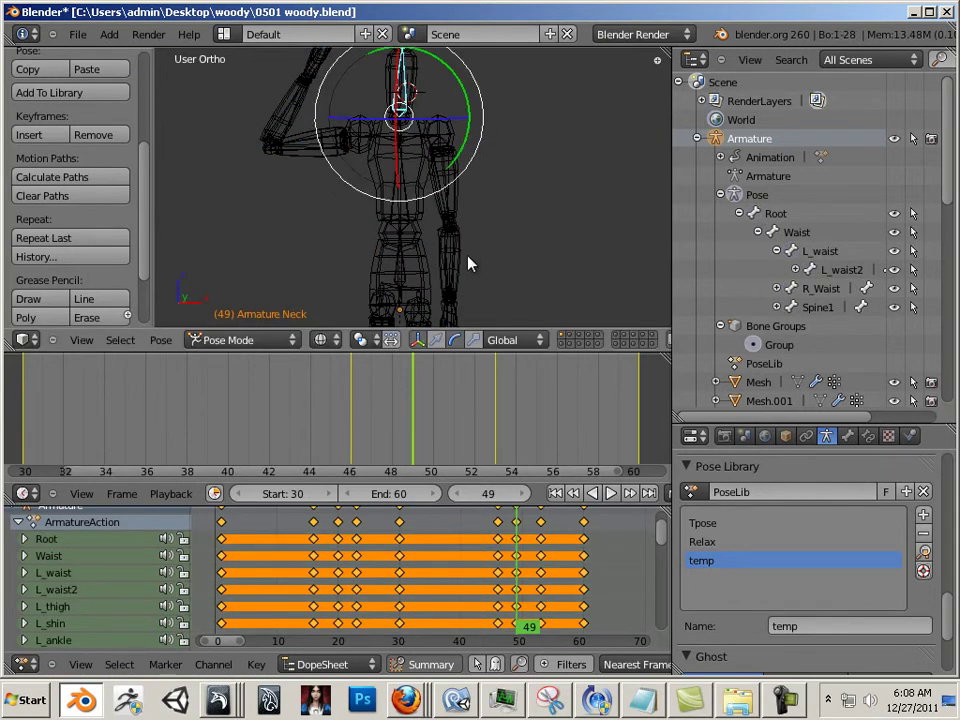
Key all bone rotations at frame 49 and scrub back toward frame 34
key(a)
key(a)
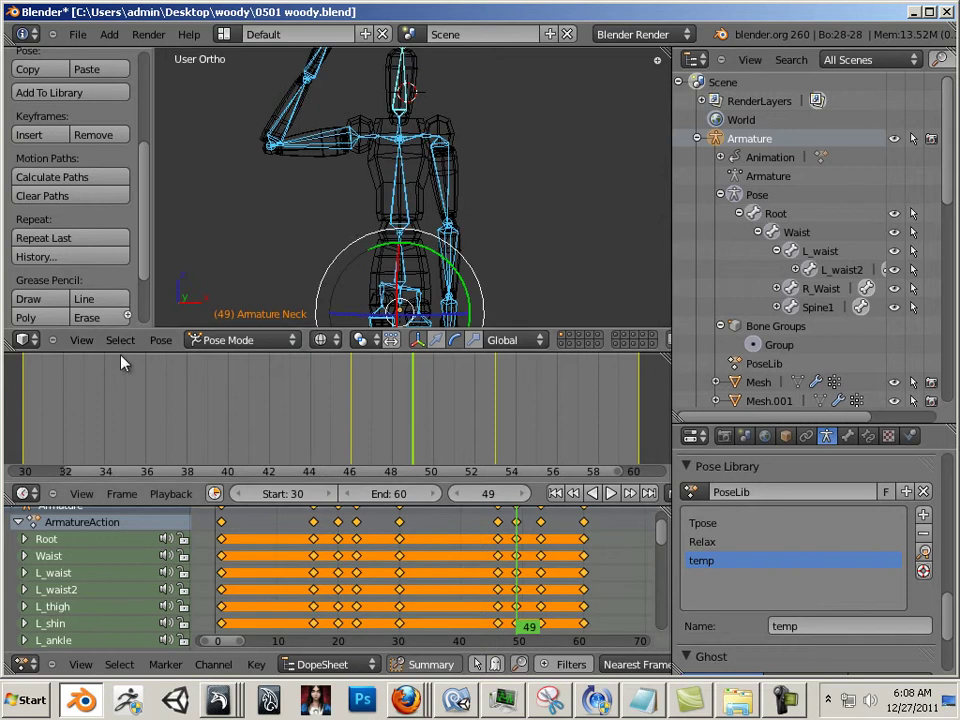
click(40, 138)
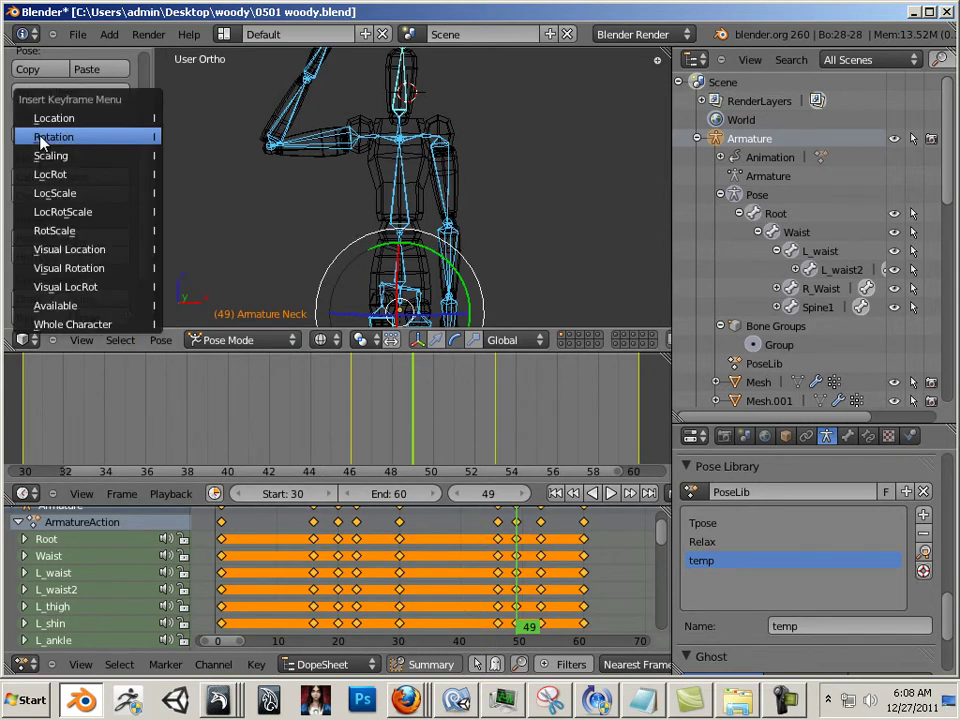
click(45, 135)
drag(245, 412, 4, 357)
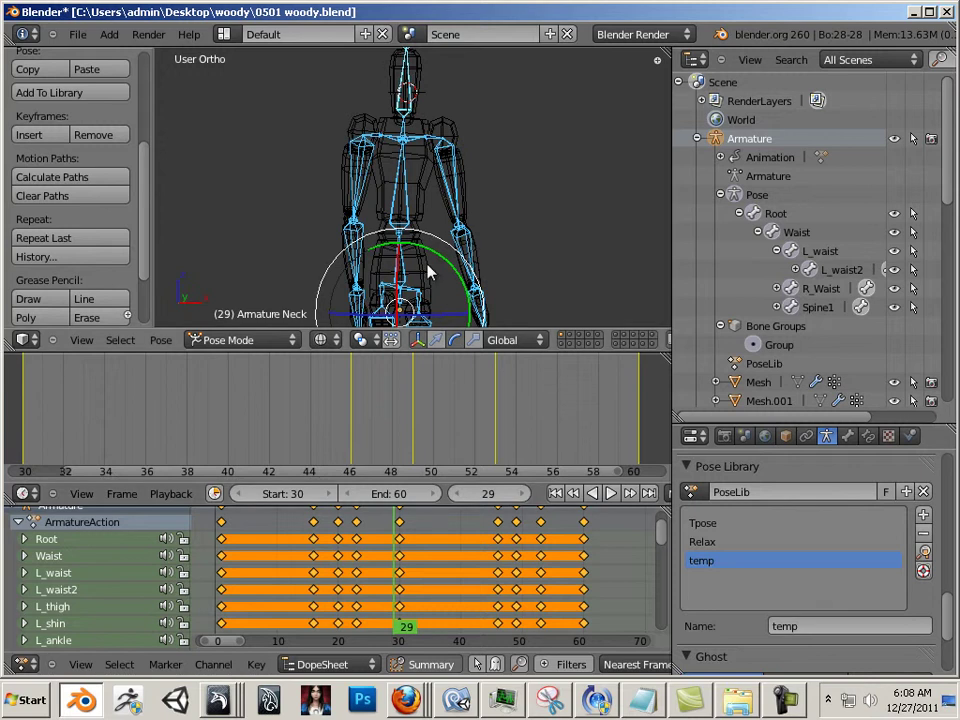
Zoom the 3D view and cancel an accidental rotation of the selected bones
scroll(422, 250, down, 4)
key(r)
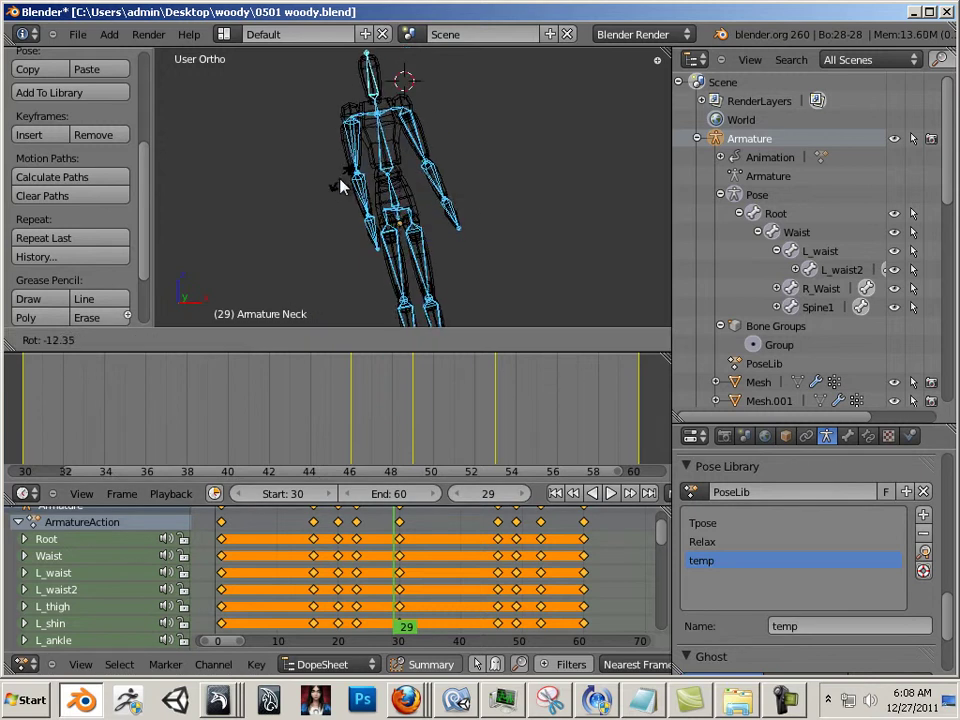
right_click(340, 187)
Orbit the view slightly, widen the timeline to frames 0–90, and scrub the animation from the start
middle_drag(558, 238, 521, 237)
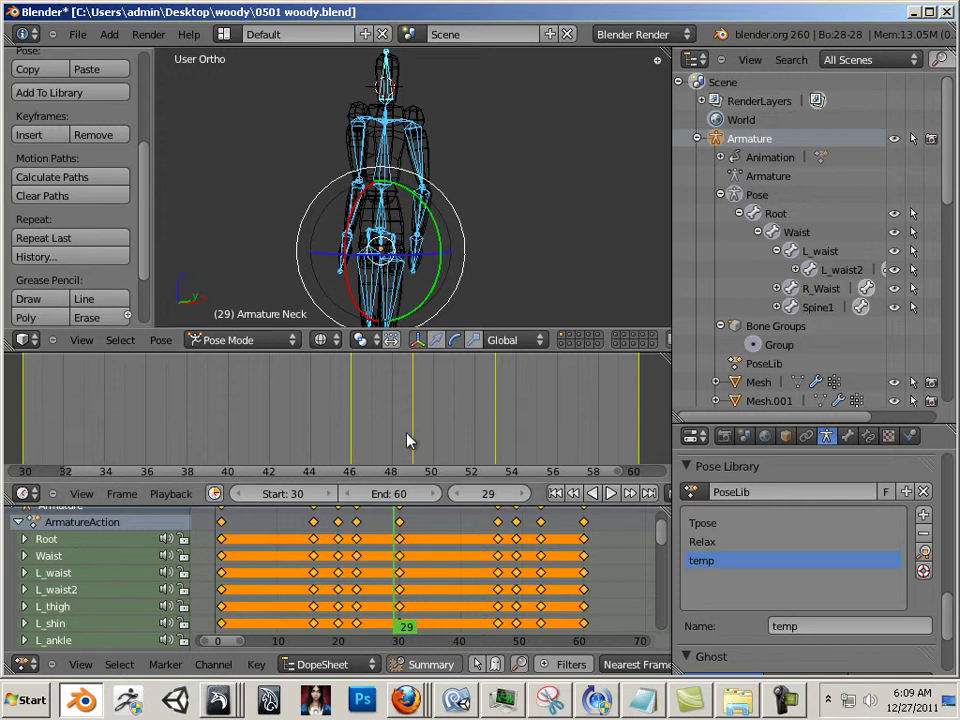
ctrl+middle_drag(407, 439, 324, 428)
mouse_move(313, 428)
mouse_down()
mouse_move(28, 422)
mouse_move(260, 440)
mouse_move(114, 407)
mouse_move(0, 410)
mouse_move(414, 455)
mouse_move(195, 420)
mouse_move(252, 422)
mouse_move(45, 405)
mouse_move(81, 381)
mouse_move(306, 409)
mouse_move(370, 447)
mouse_move(129, 396)
mouse_move(56, 400)
mouse_up()
Switch the viewport to solid shading, play the waving animation with Alt+A, and scrub through the wave
key(z)
key(alt+a)
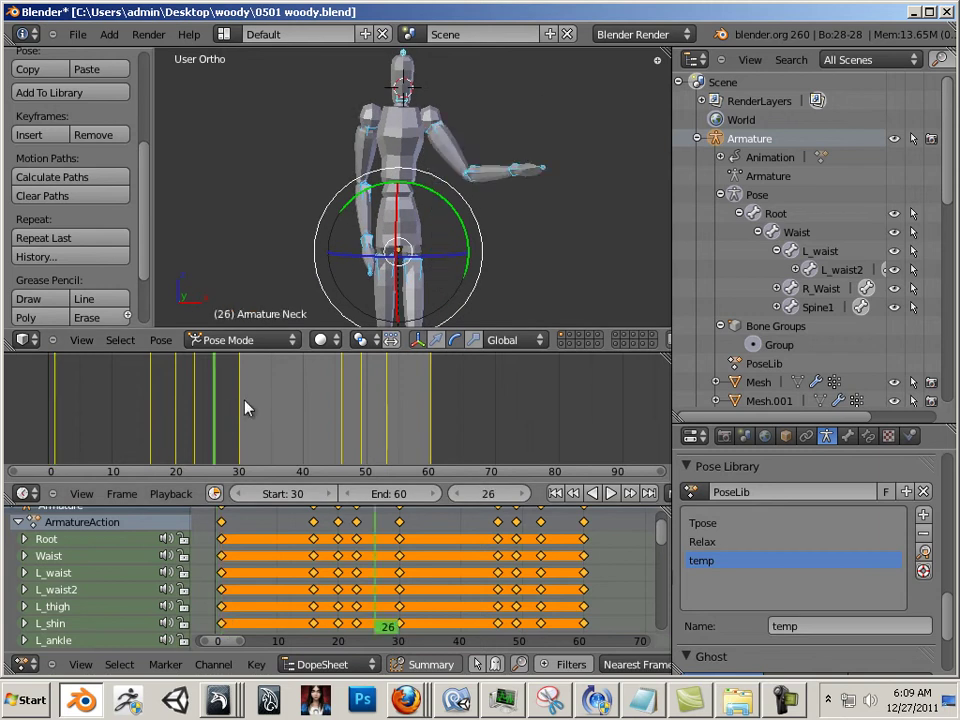
drag(143, 386, 267, 390)
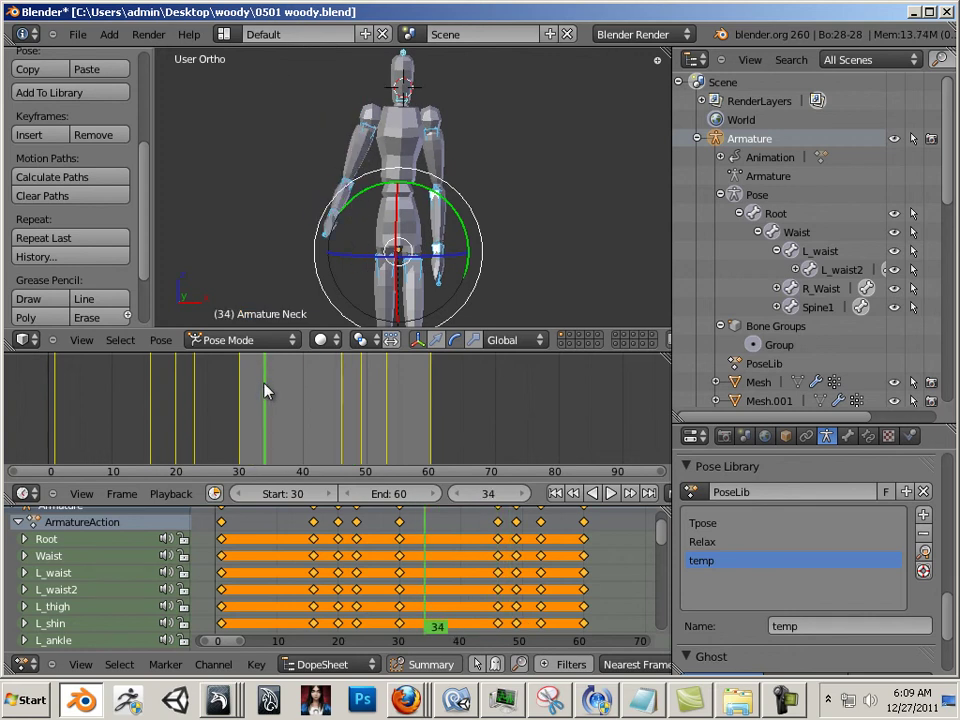